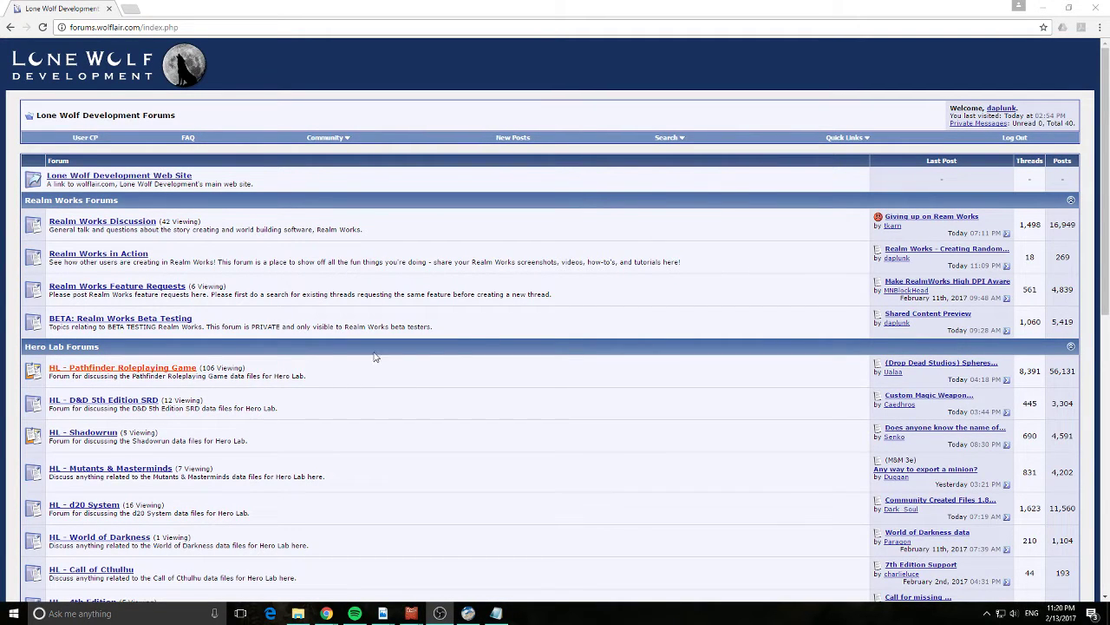
# - Open the XML Transformation Script (PowerShell) thread and follow its link to the RWExport Version-1.5 GitHub page
pyautogui.click(102, 221)
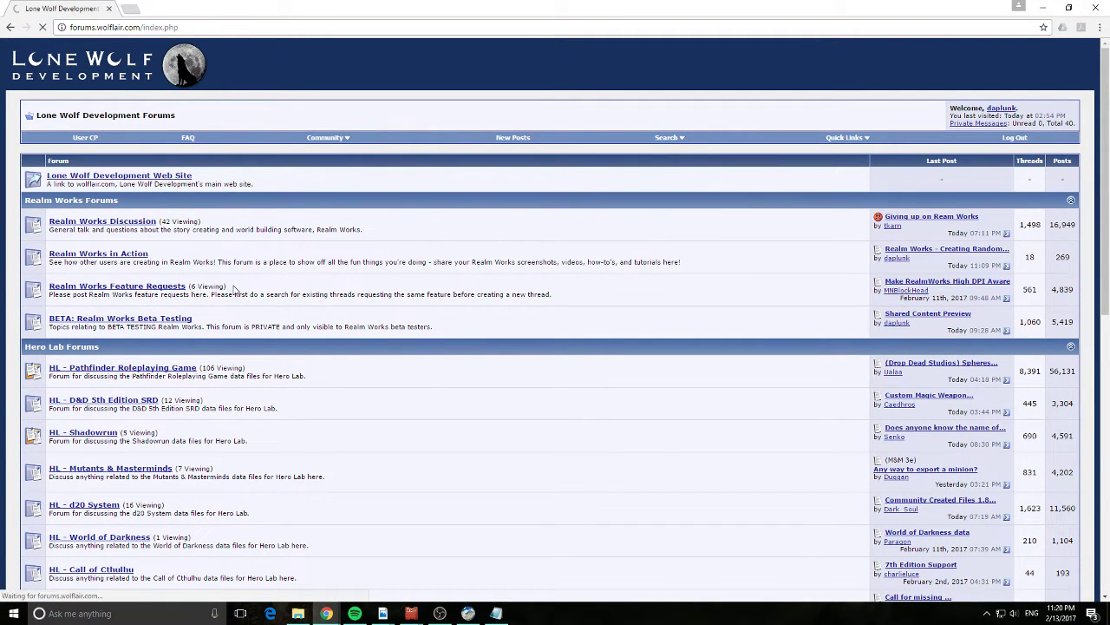
pyautogui.scroll(-3, 328, 390)
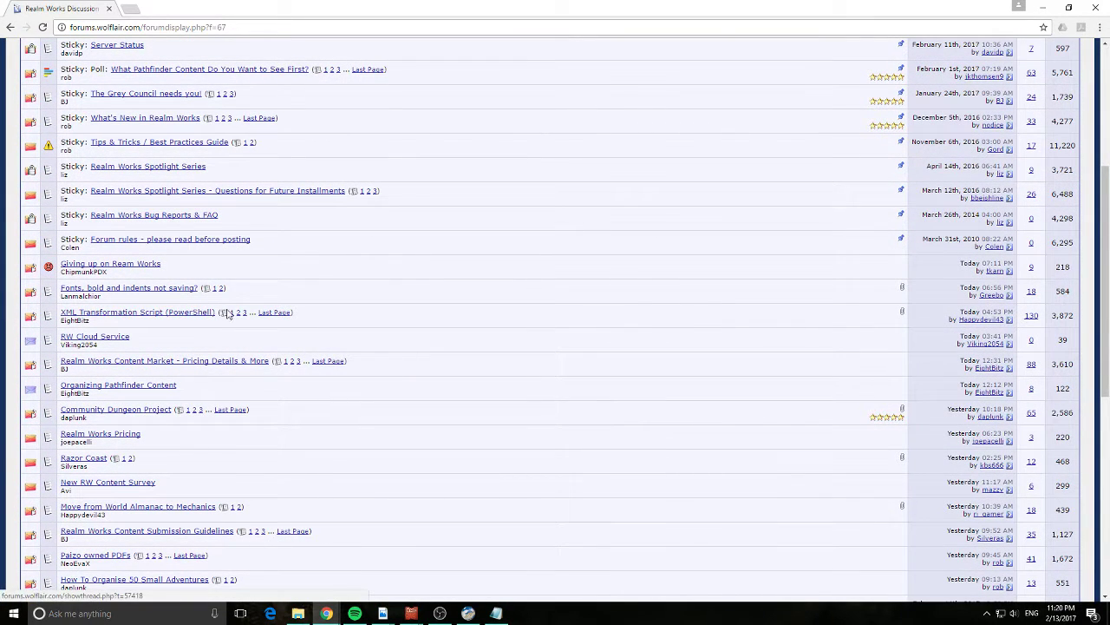
pyautogui.click(180, 319)
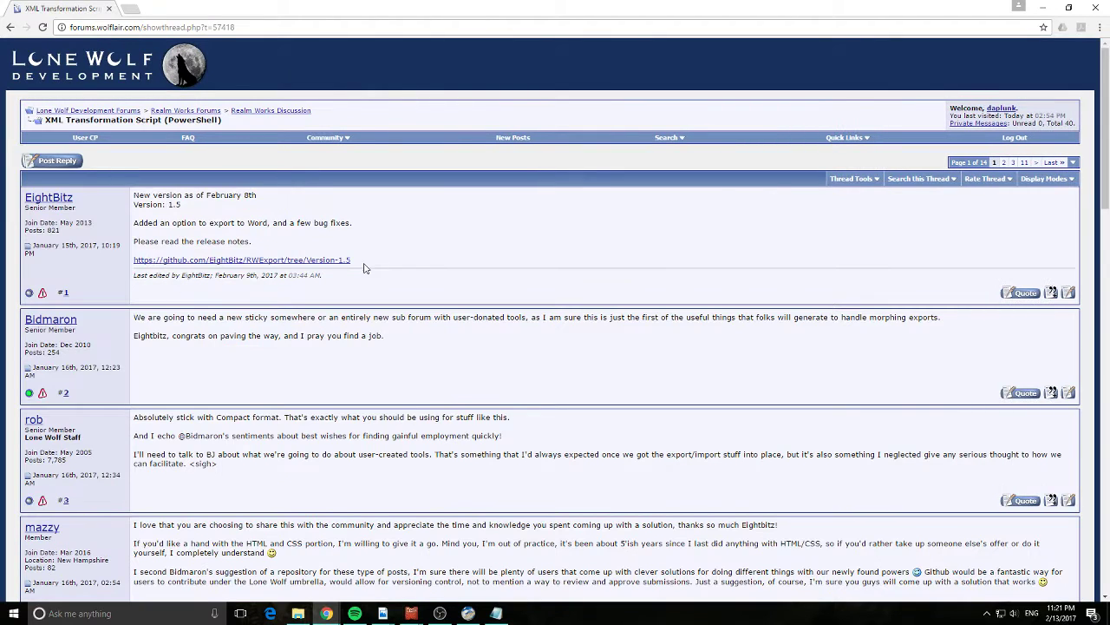
pyautogui.click(278, 260)
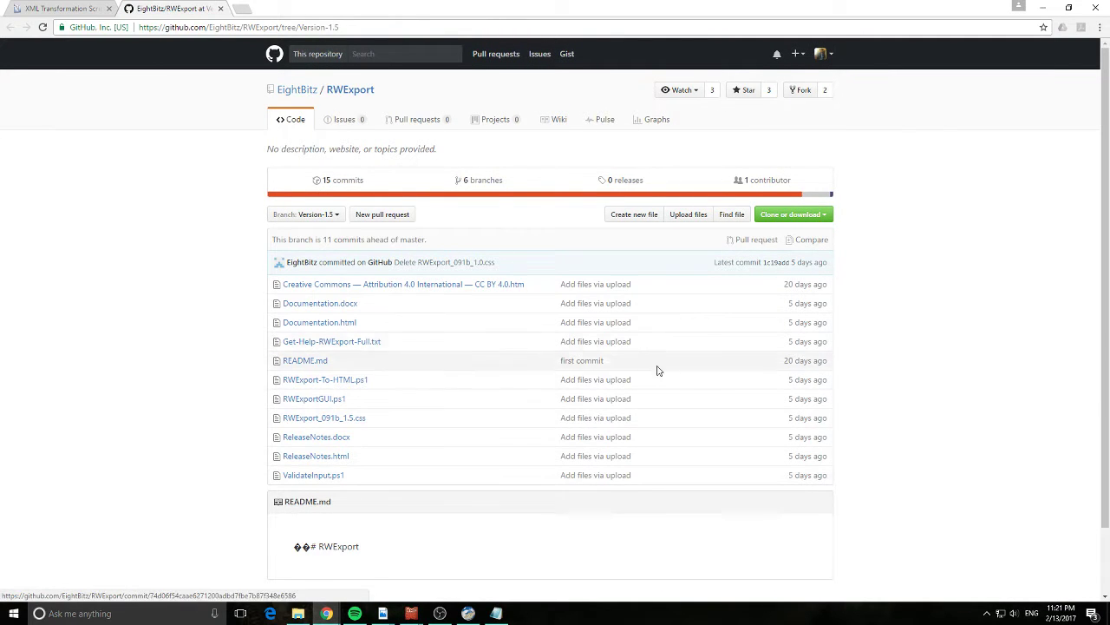
pyautogui.click(791, 214)
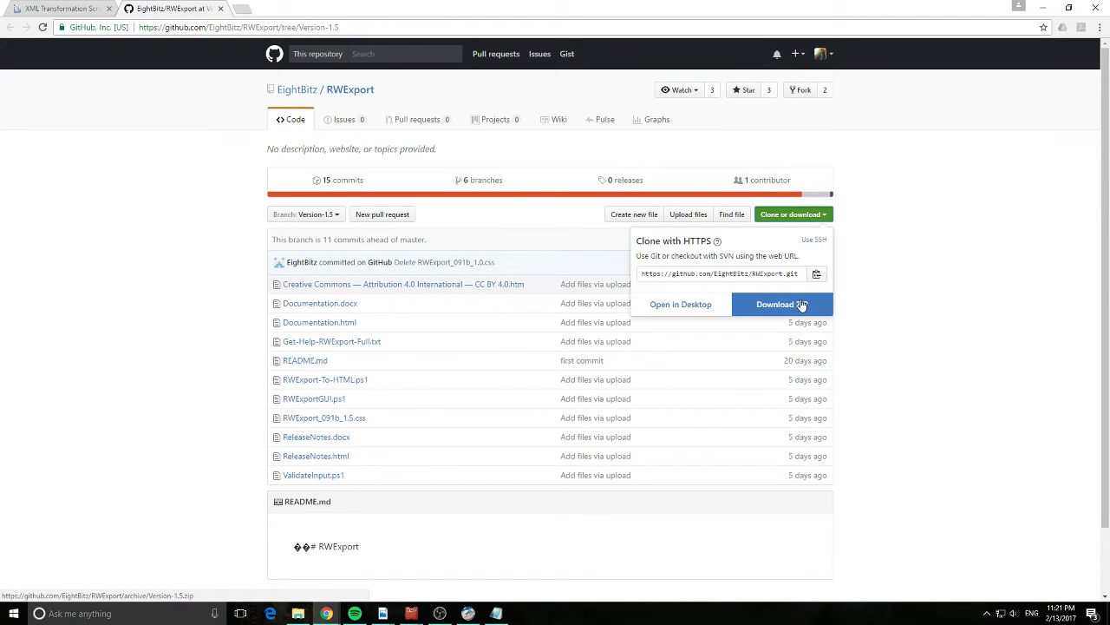
pyautogui.click(956, 271)
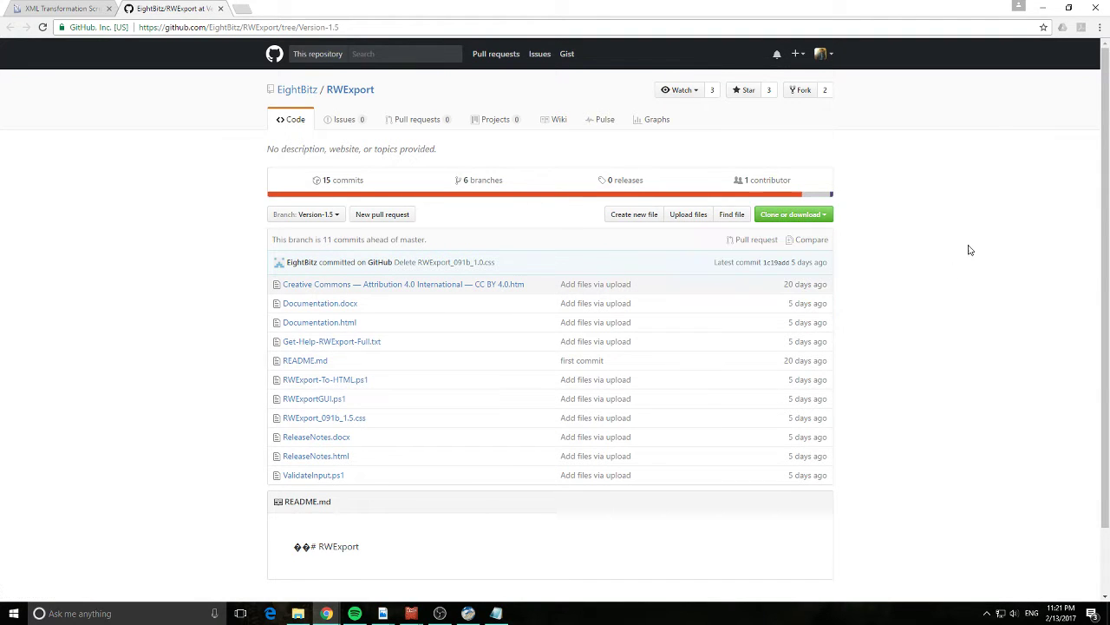
# - Select Testing Export.rwoutput in the RWExport-master folder, then bring up Realm Works' import/export options
pyautogui.click(1043, 6)
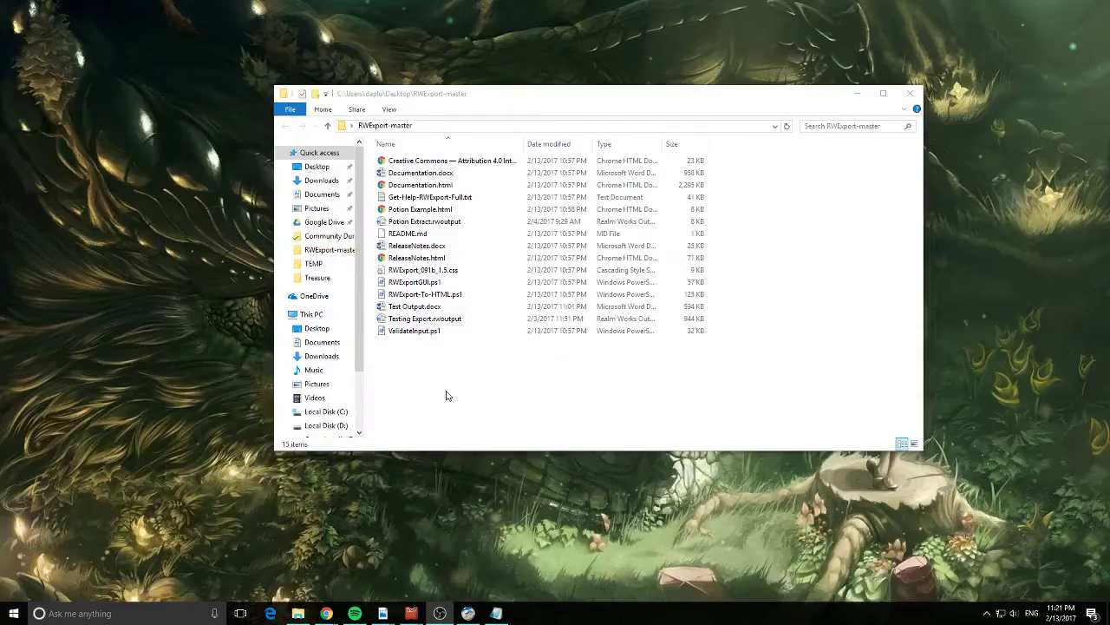
pyautogui.moveTo(502, 85); pyautogui.dragTo(448, 102)
pyautogui.moveTo(408, 393); pyautogui.dragTo(317, 167)
pyautogui.click(436, 404)
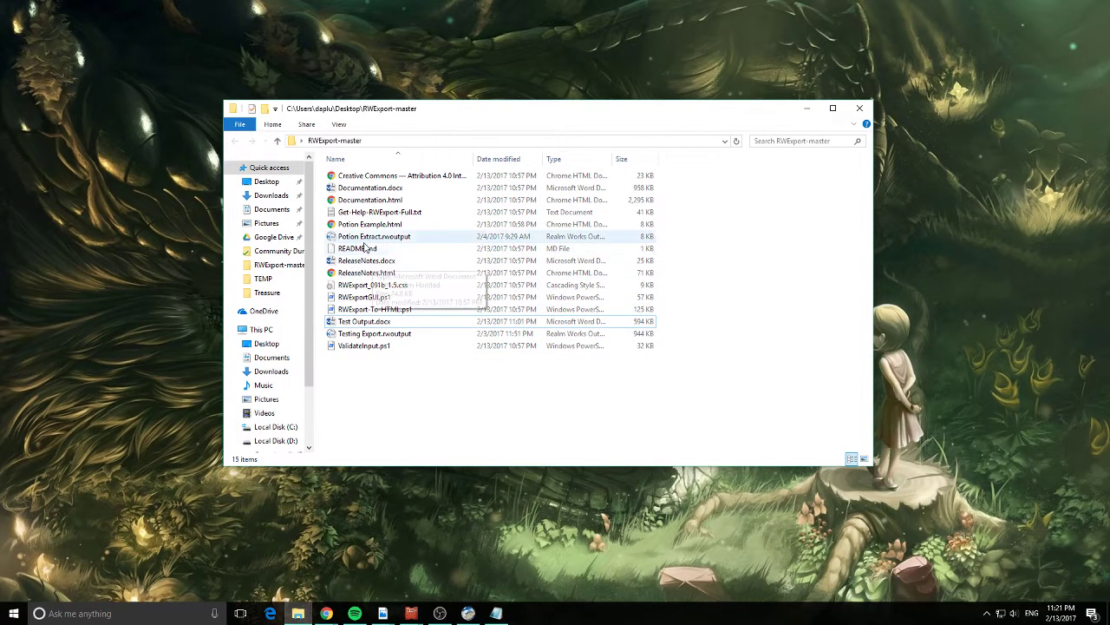
pyautogui.click(368, 236)
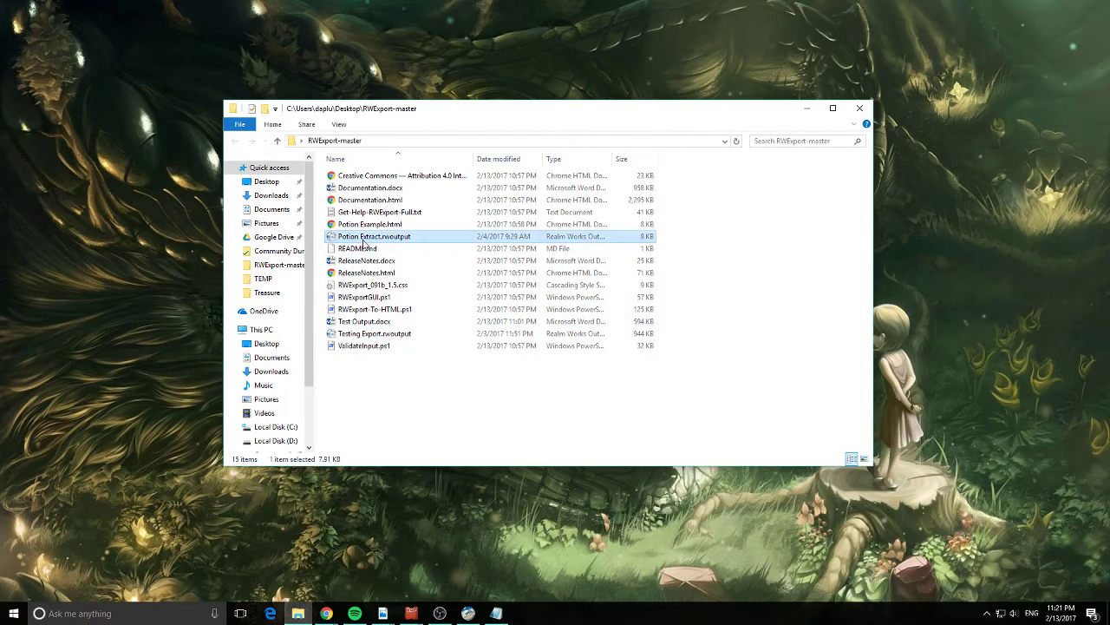
pyautogui.click(352, 338)
pyautogui.click(468, 612)
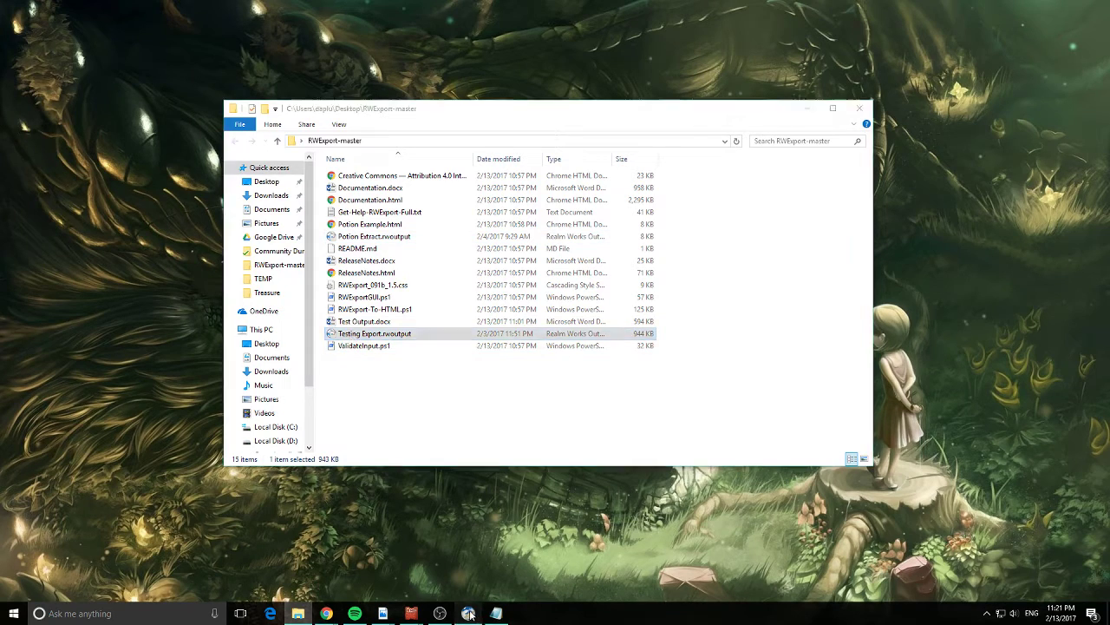
pyautogui.click(119, 19)
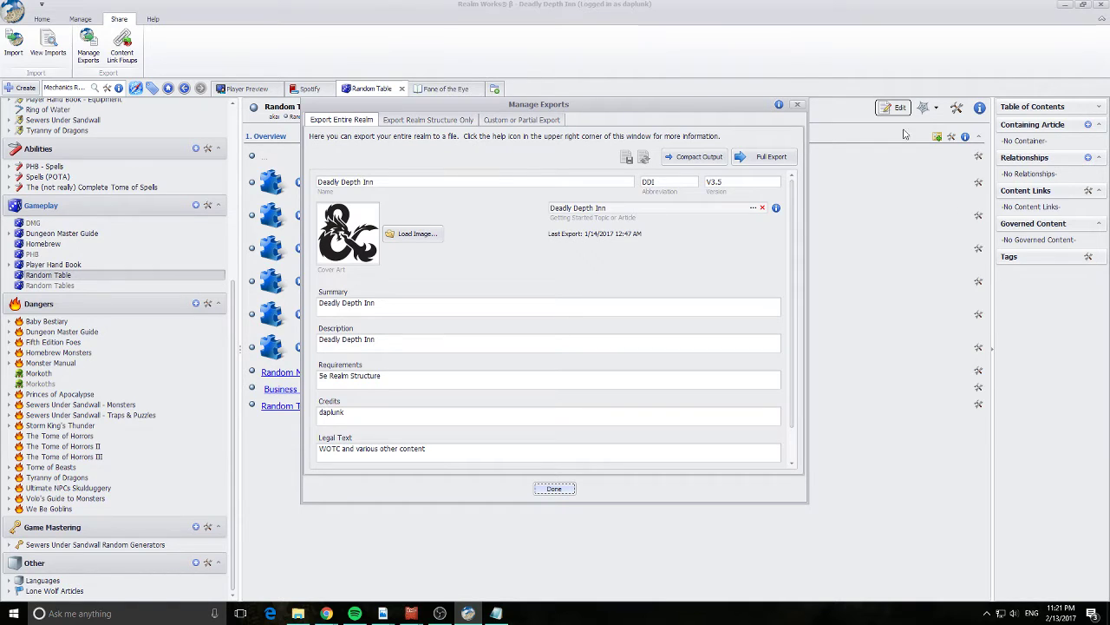
# - Review the Deadly Depth Inn realm's export settings, close them, and minimize Realm Works
pyautogui.click(798, 104)
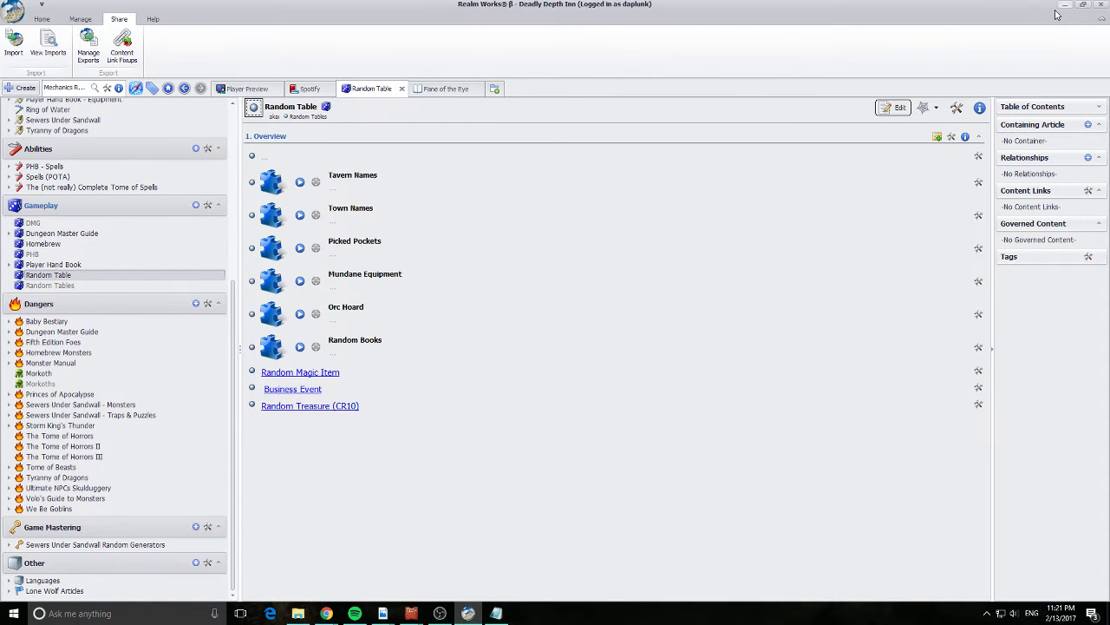
pyautogui.click(93, 52)
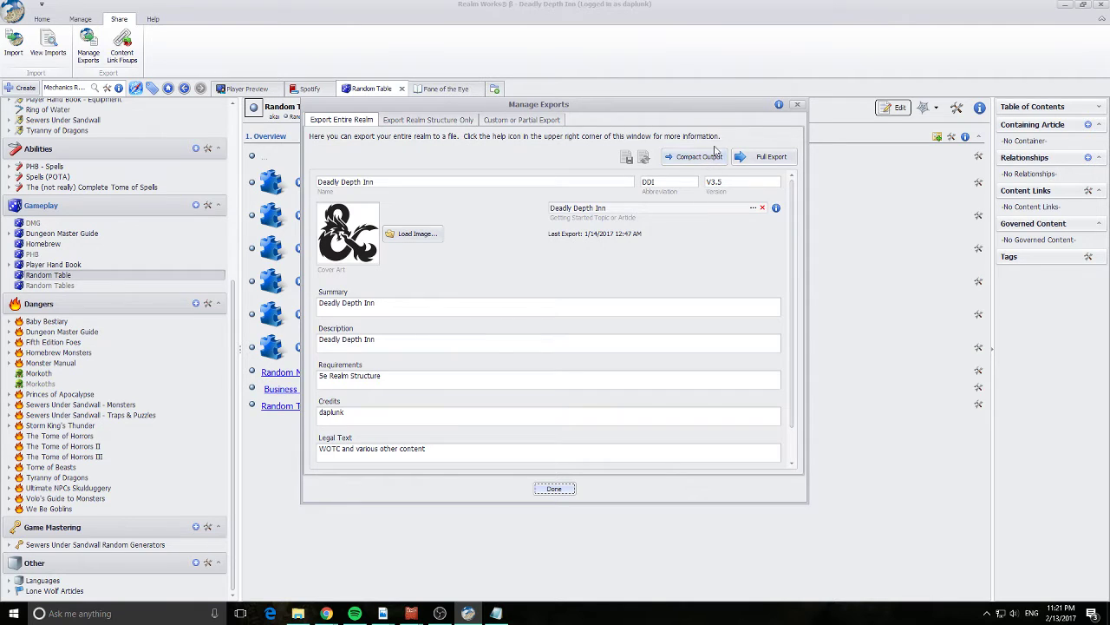
pyautogui.click(798, 105)
pyautogui.click(1064, 5)
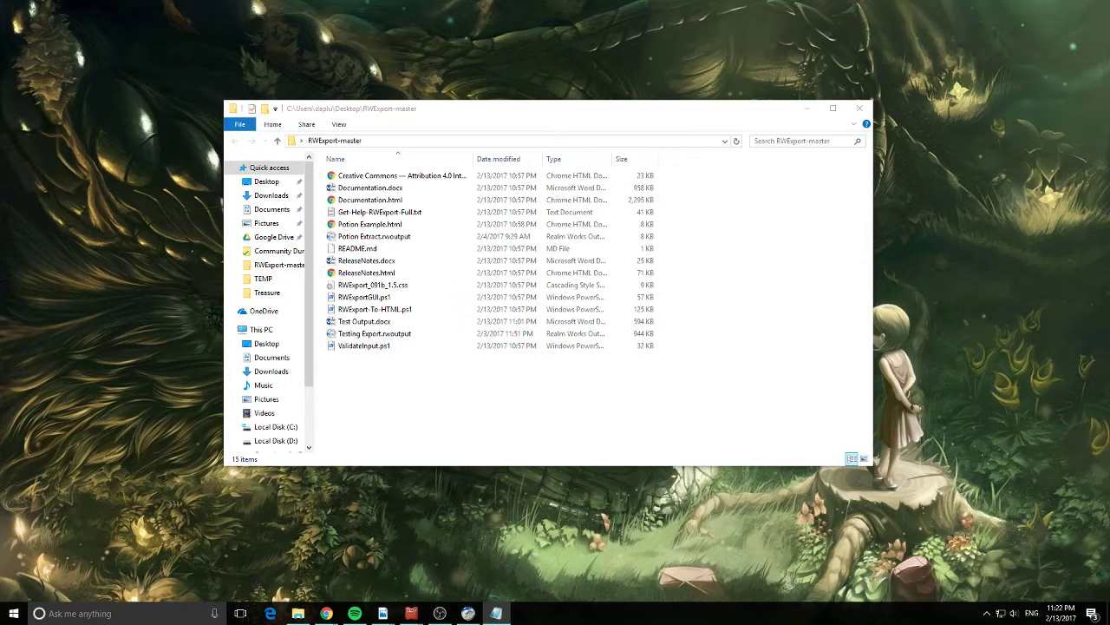
# - Launch the RWExportGUI.ps1 script from the RWExport-master folder
pyautogui.click(406, 392)
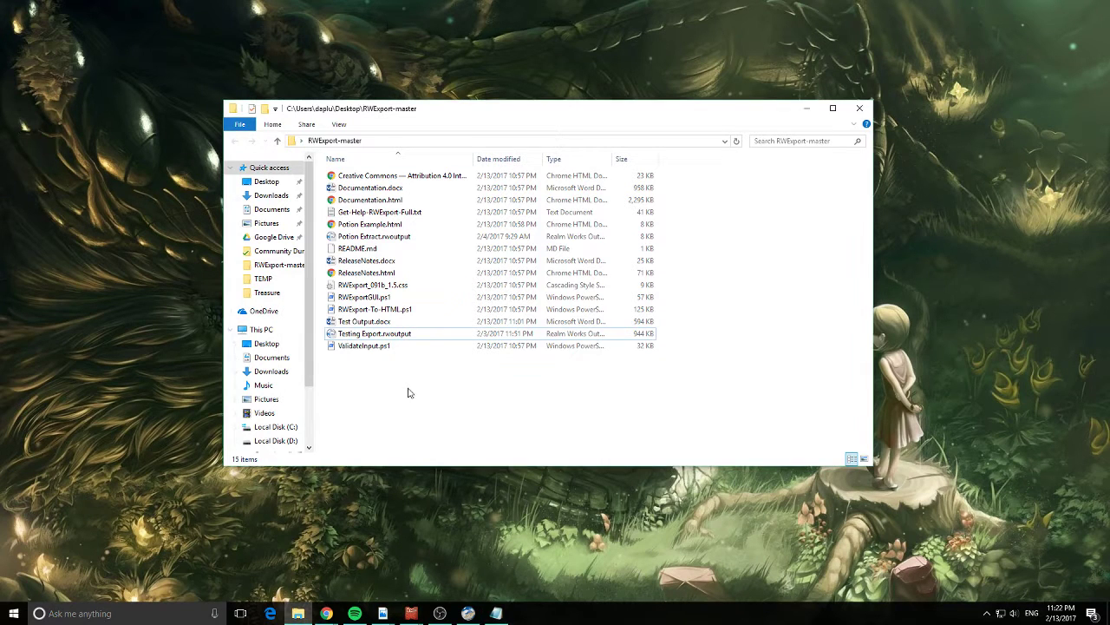
pyautogui.click(352, 302)
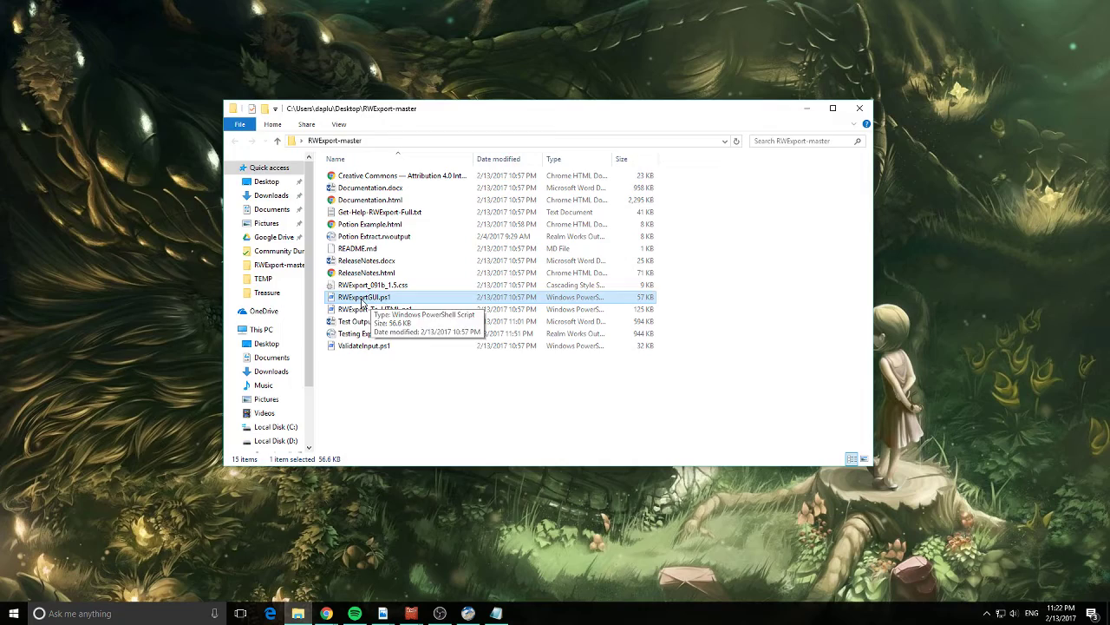
pyautogui.doubleClick(362, 300)
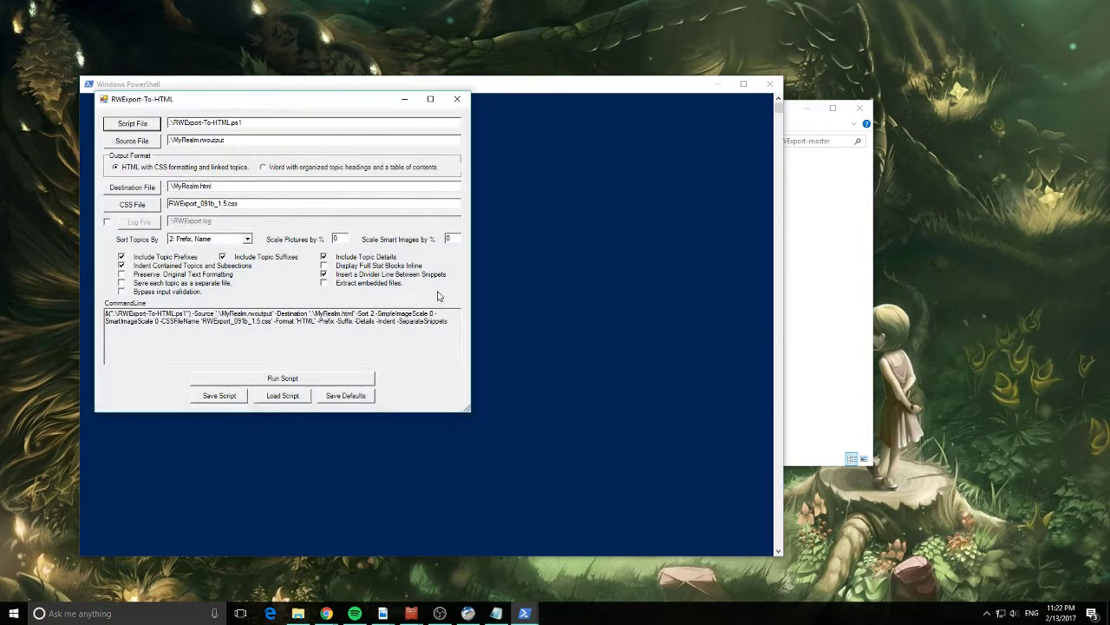
# - Choose RWExport-To-HTML.ps1 as the script file and Testing Export.rwoutput as the source file
pyautogui.moveTo(327, 109); pyautogui.dragTo(465, 164)
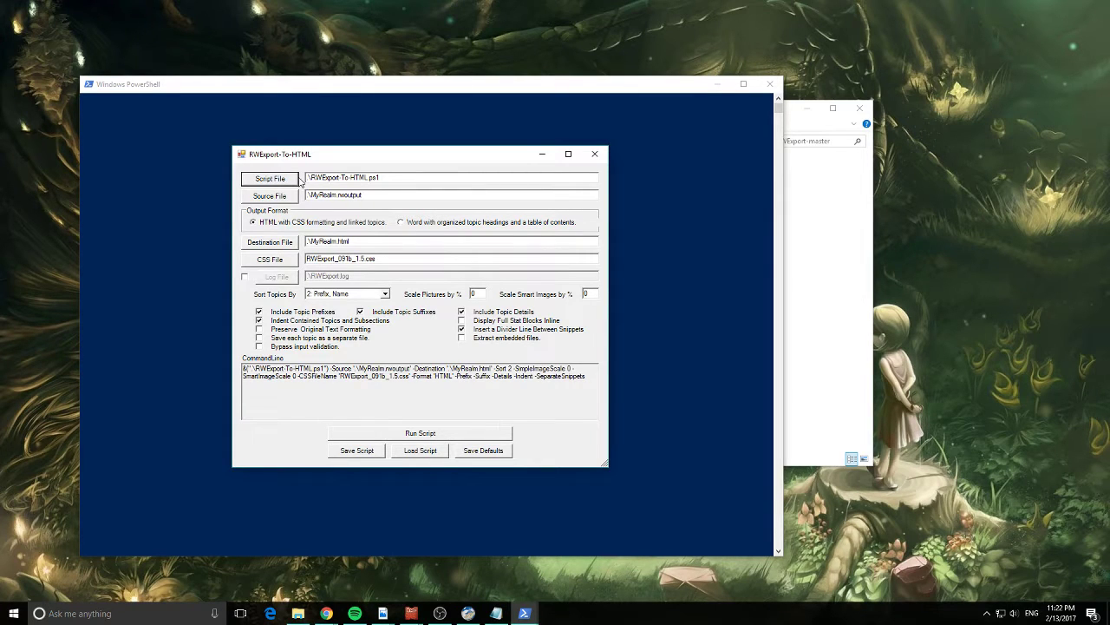
pyautogui.click(268, 179)
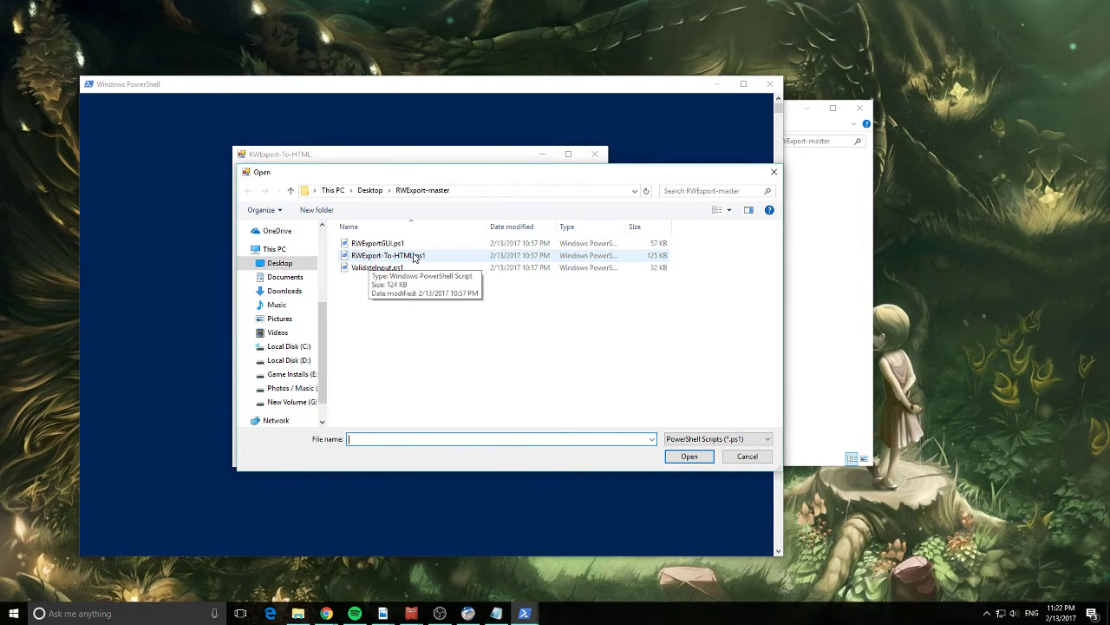
pyautogui.doubleClick(415, 256)
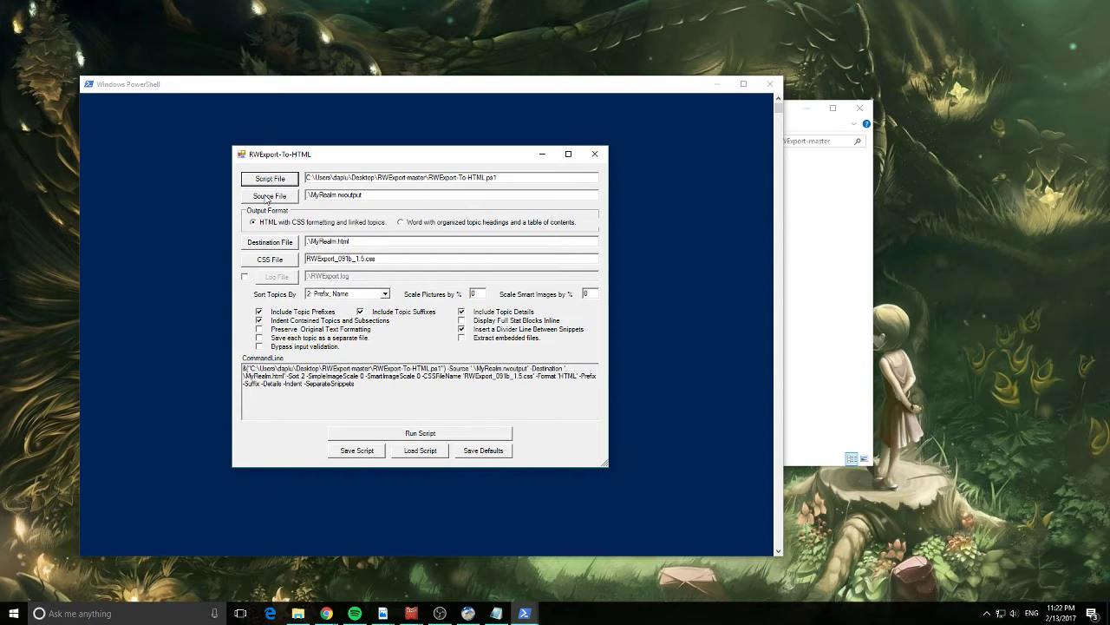
pyautogui.click(269, 196)
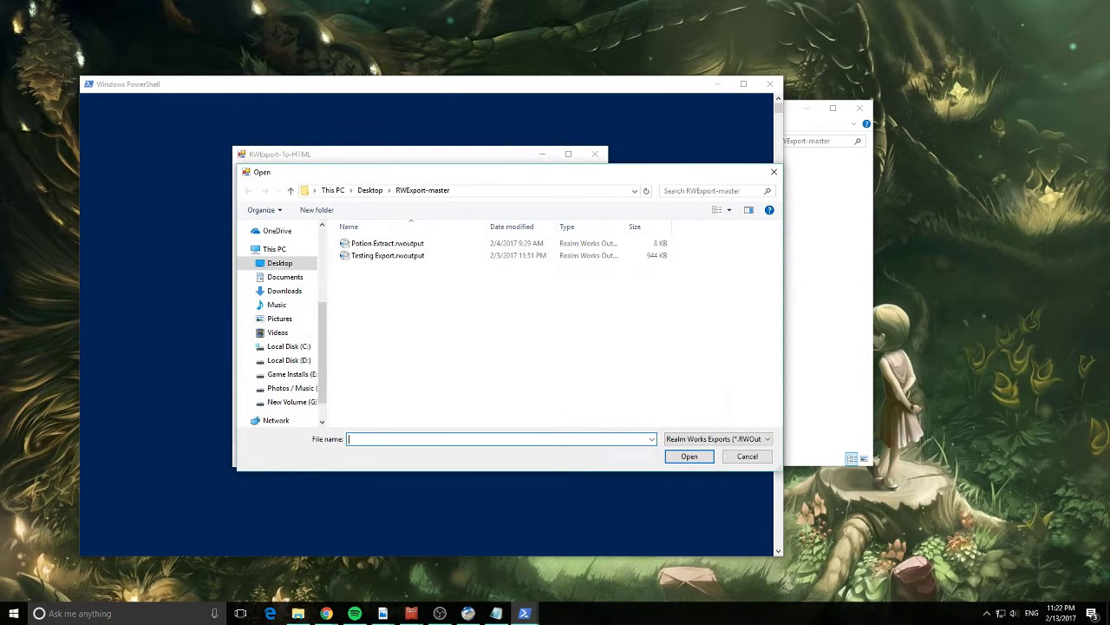
pyautogui.doubleClick(369, 256)
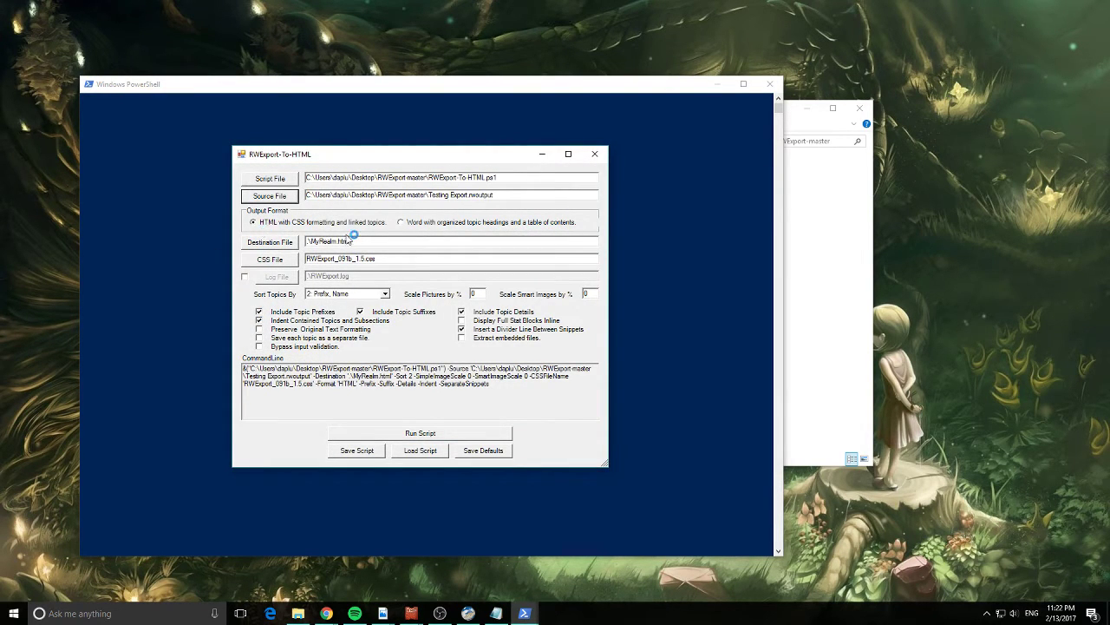
# - Set the destination to 'Test HTML Output' and enable Display Full Stat Blocks Inline
pyautogui.click(274, 243)
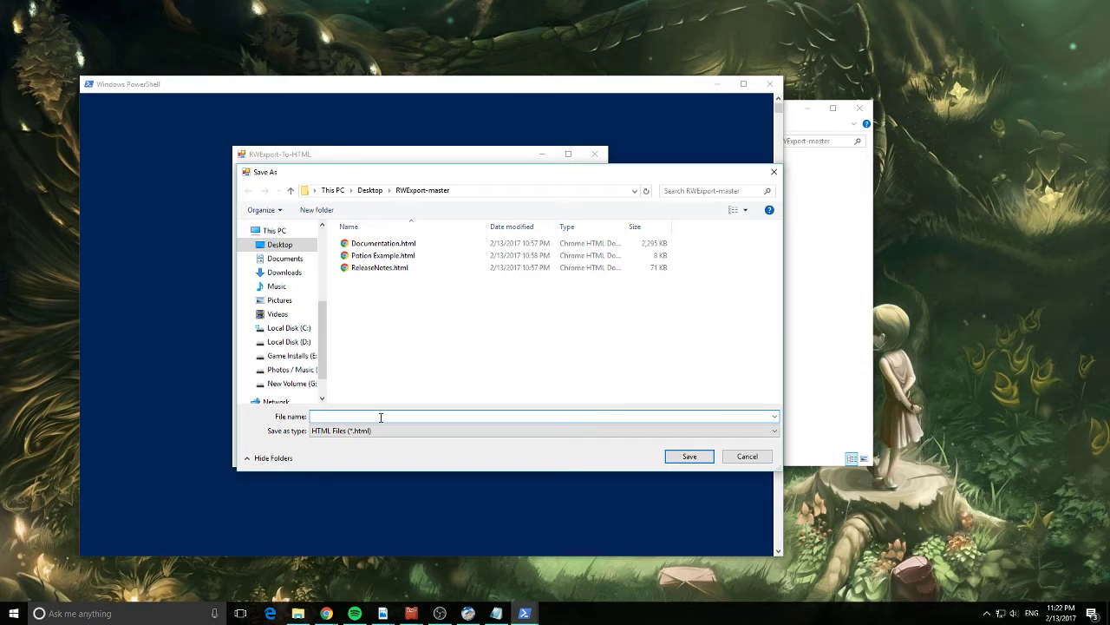
pyautogui.write('Test HTML Output')
pyautogui.press('Return')
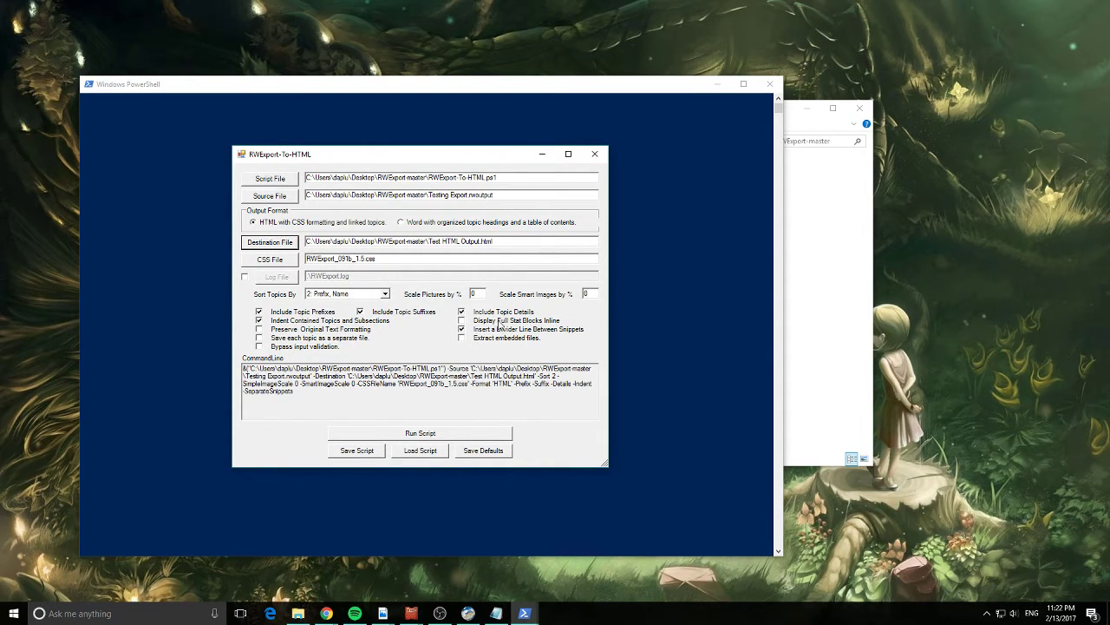
pyautogui.click(461, 321)
# - Run the conversion script and bring the RWExport-master folder forward to find Test HTML Output.html
pyautogui.click(411, 438)
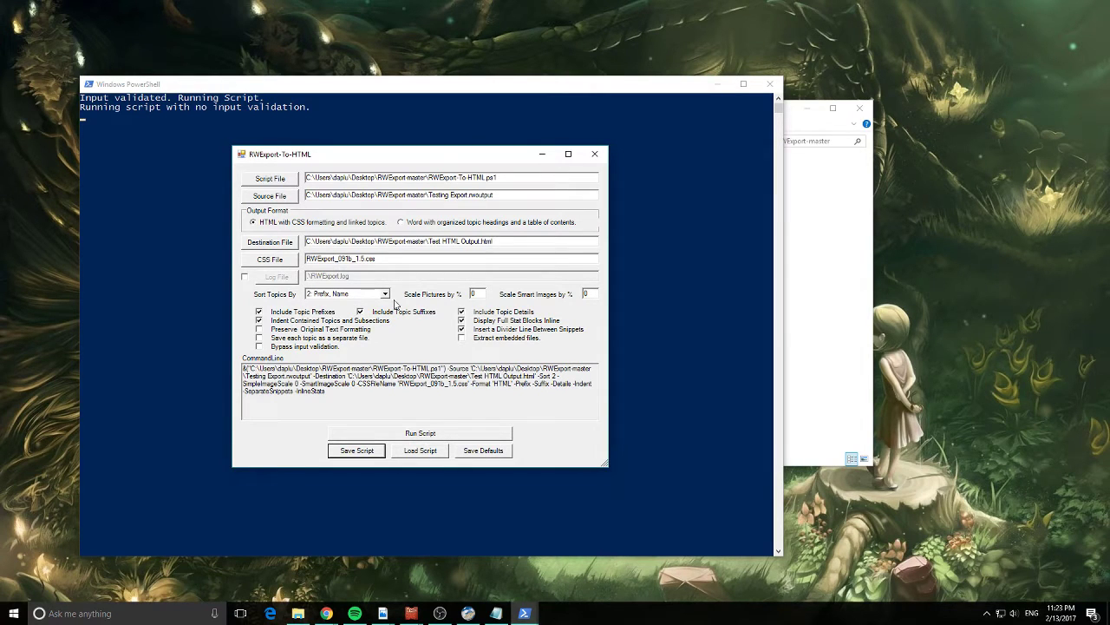
pyautogui.click(827, 217)
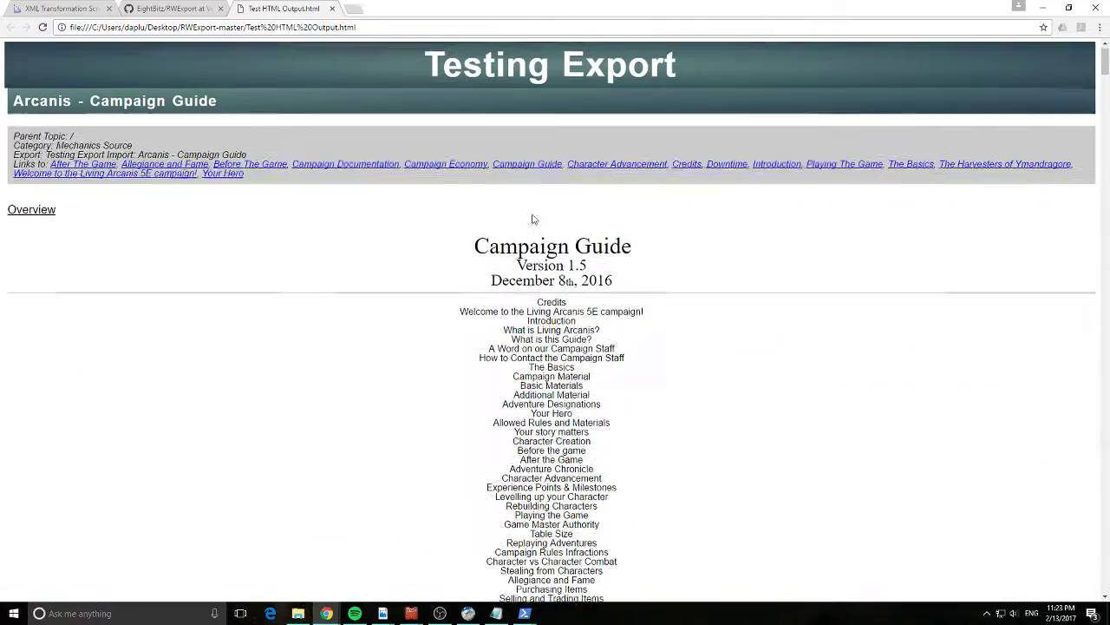
# - Browse the exported page and jump via links to the Arcanis - Campaign Guide's Before The Game section
pyautogui.scroll(-10, 279, 255)
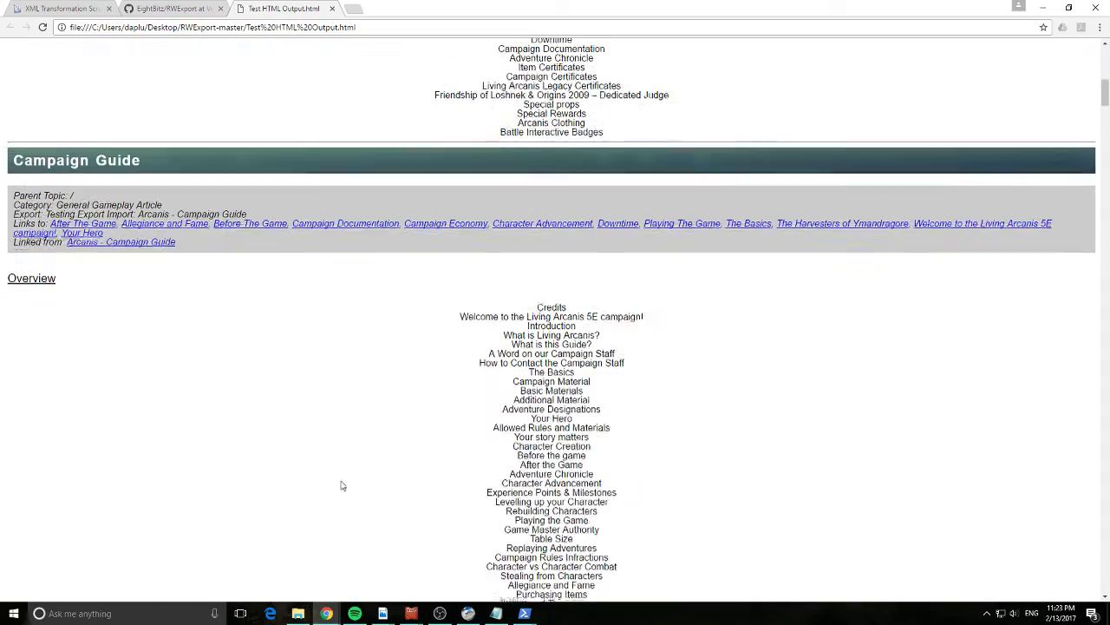
pyautogui.scroll(-9, 272, 424)
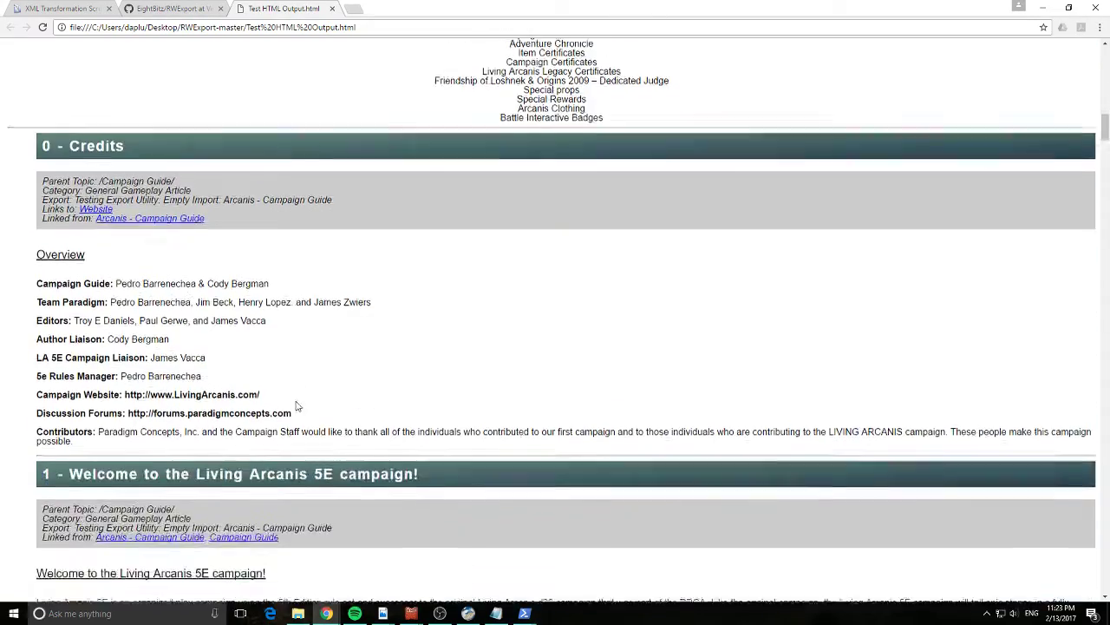
pyautogui.scroll(3, 312, 419)
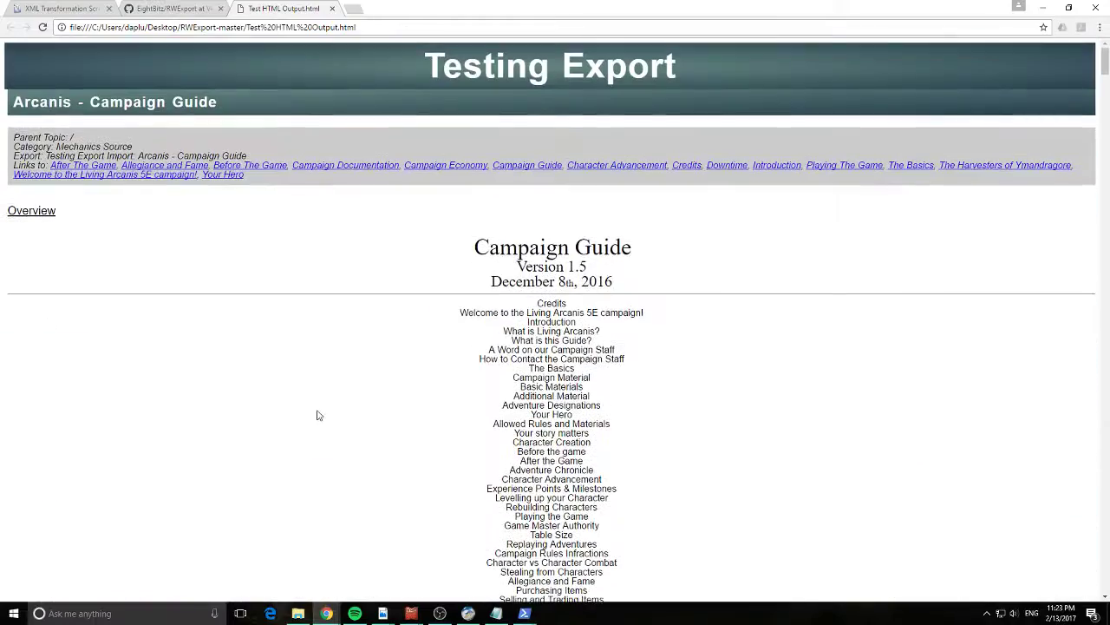
pyautogui.scroll(-2, 383, 399)
pyautogui.scroll(4, 383, 399)
pyautogui.scroll(-4, 382, 399)
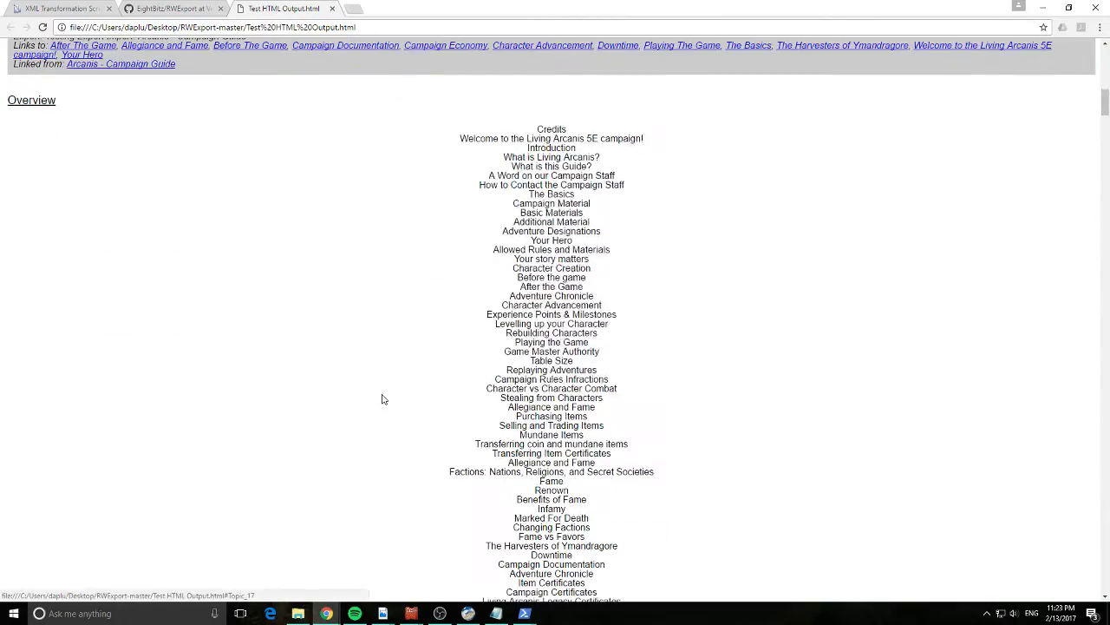
pyautogui.scroll(3, 383, 399)
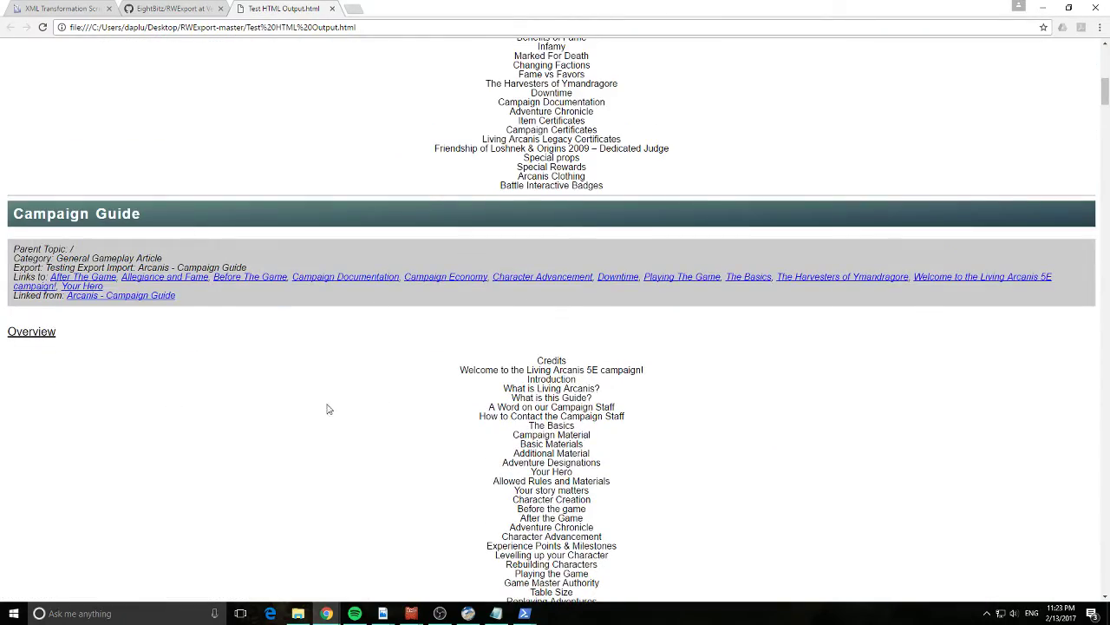
pyautogui.scroll(-6, 327, 409)
pyautogui.scroll(2, 338, 422)
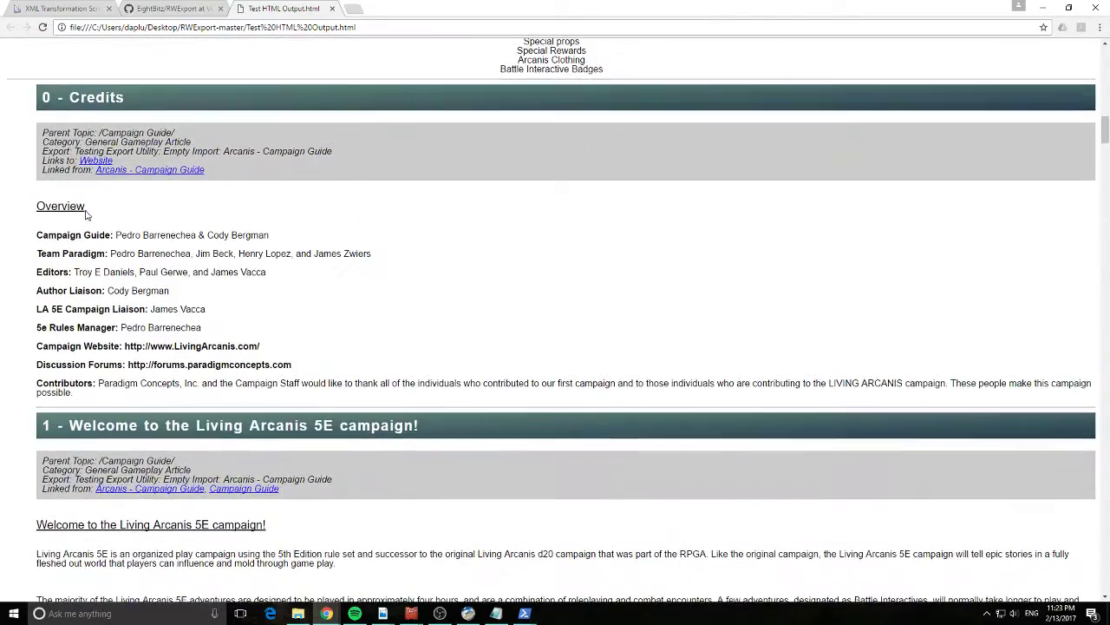
pyautogui.scroll(-5, 146, 258)
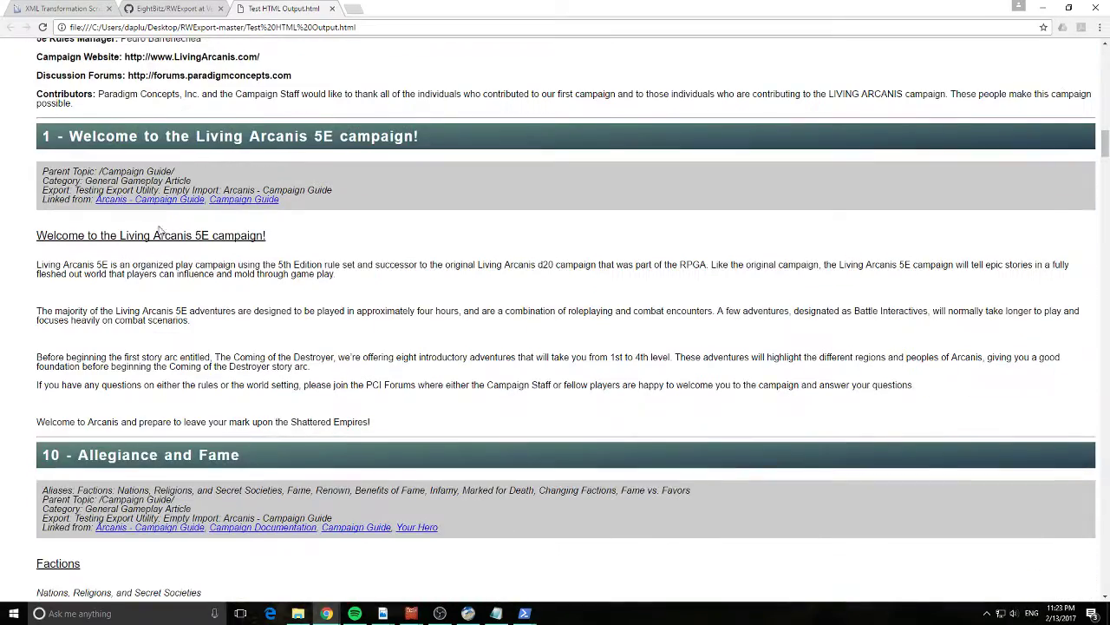
pyautogui.scroll(3, 156, 234)
pyautogui.scroll(-3, 260, 330)
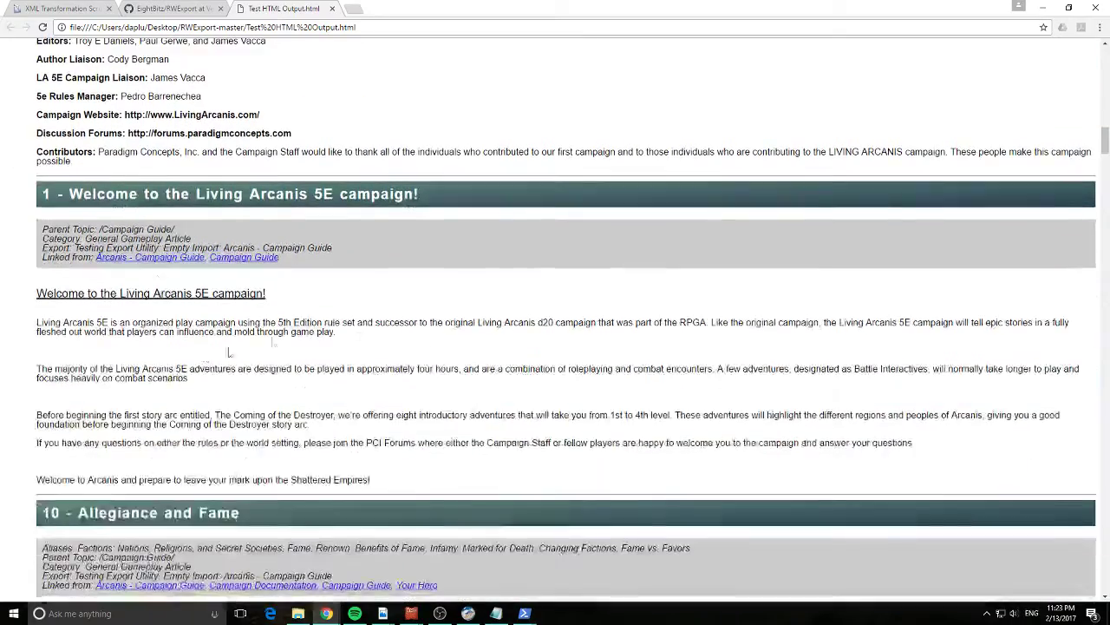
pyautogui.click(134, 258)
pyautogui.click(248, 114)
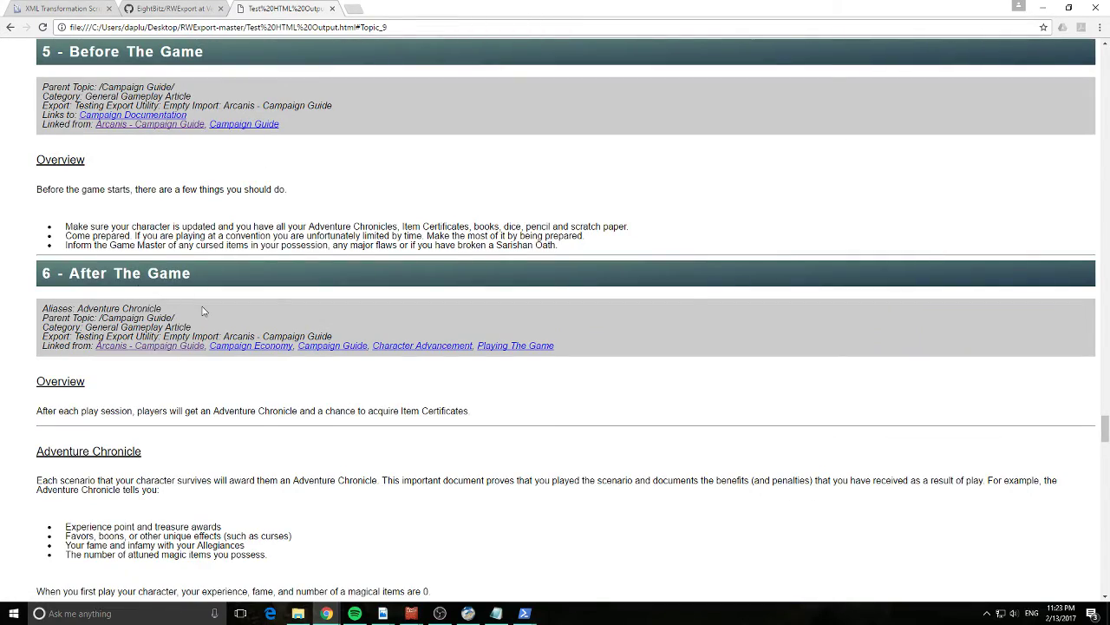
# - Scroll through the Campaign Guide topics down to the Website topic and its banner picture
pyautogui.scroll(15, 203, 311)
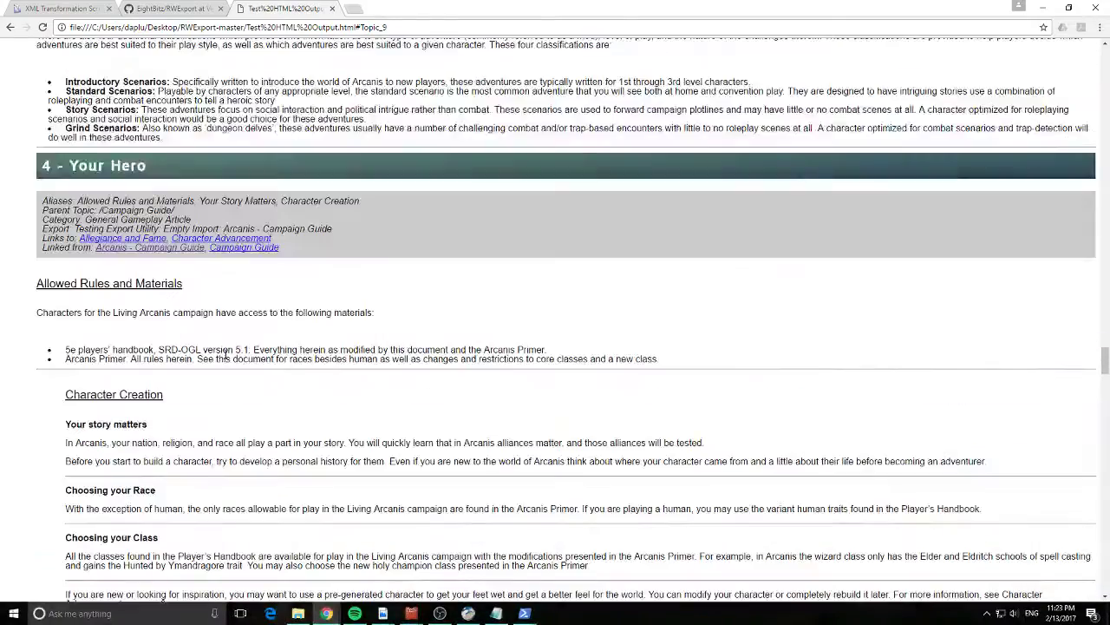
pyautogui.scroll(-20, 227, 353)
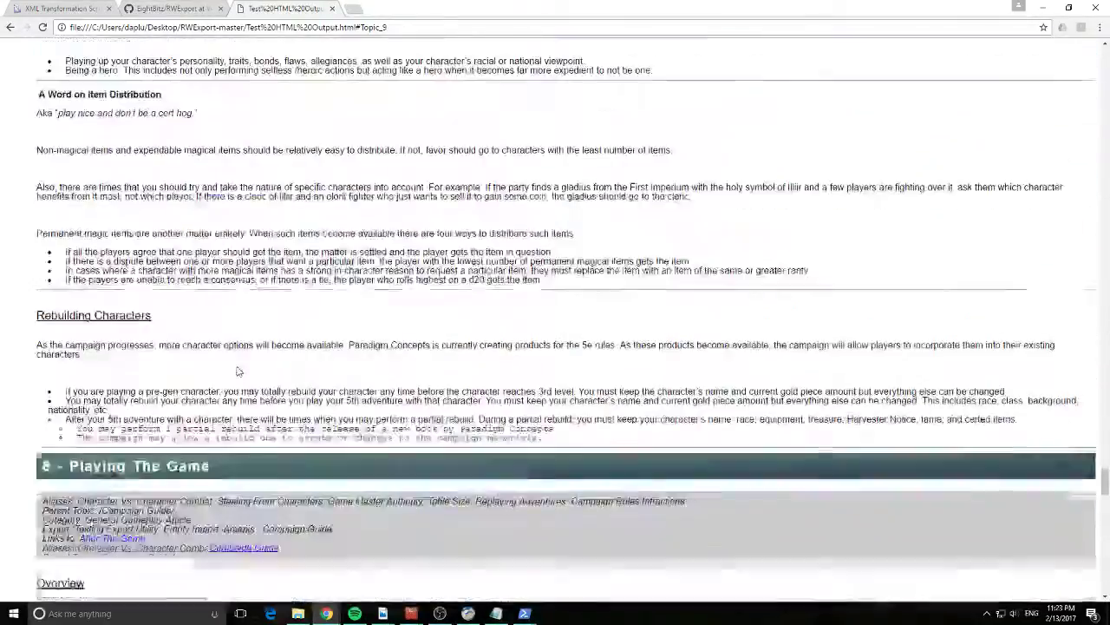
pyautogui.scroll(-6, 238, 368)
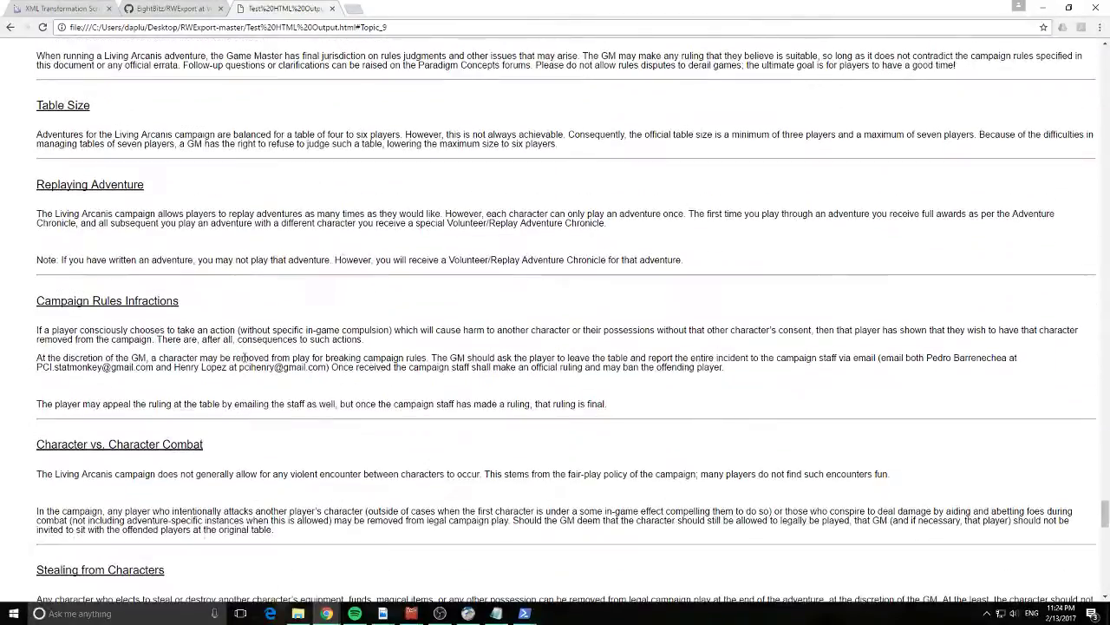
pyautogui.scroll(15, 244, 357)
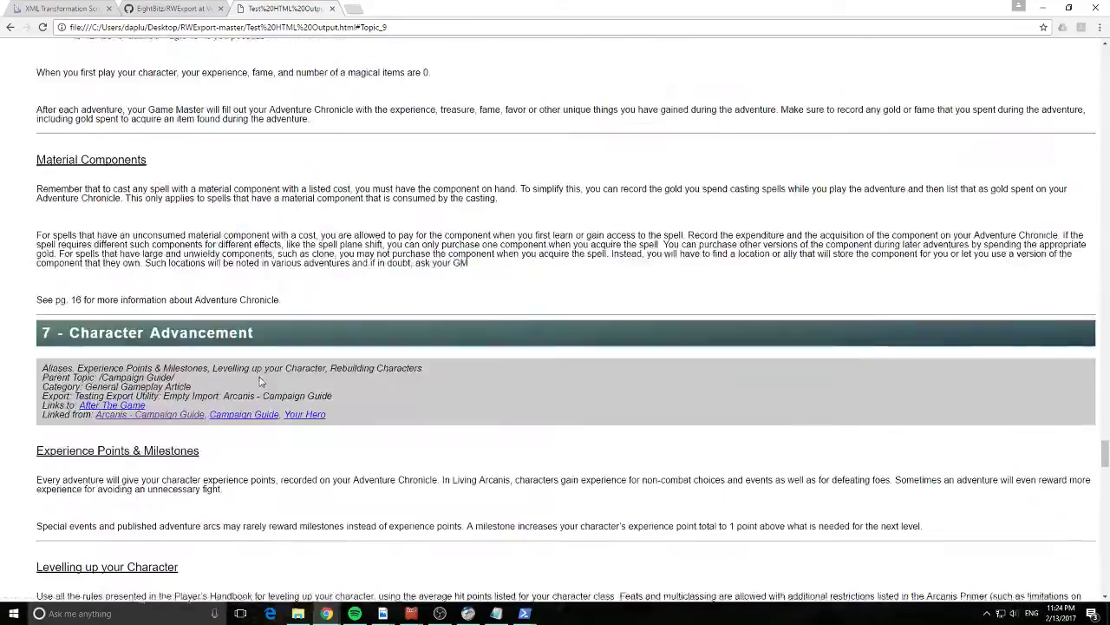
pyautogui.scroll(5, 259, 379)
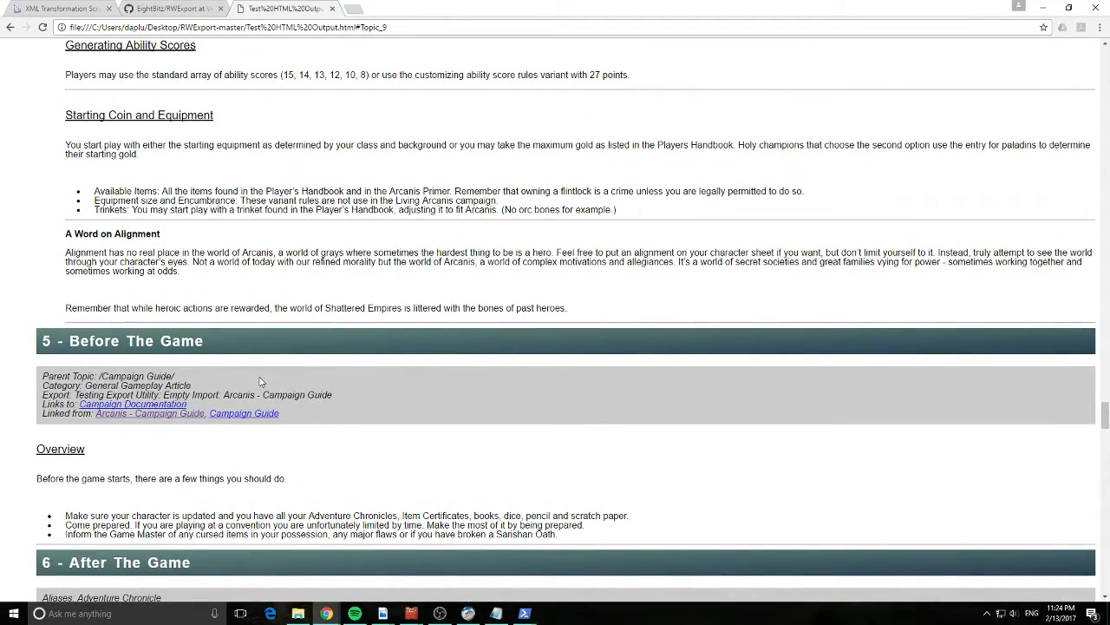
pyautogui.scroll(5, 259, 379)
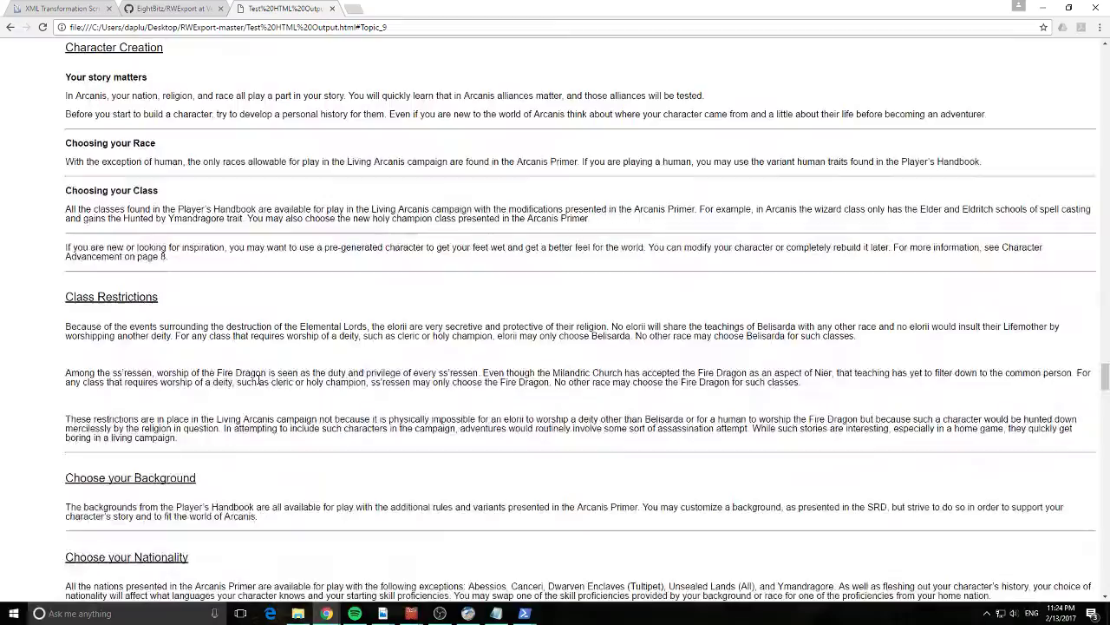
pyautogui.scroll(20, 259, 379)
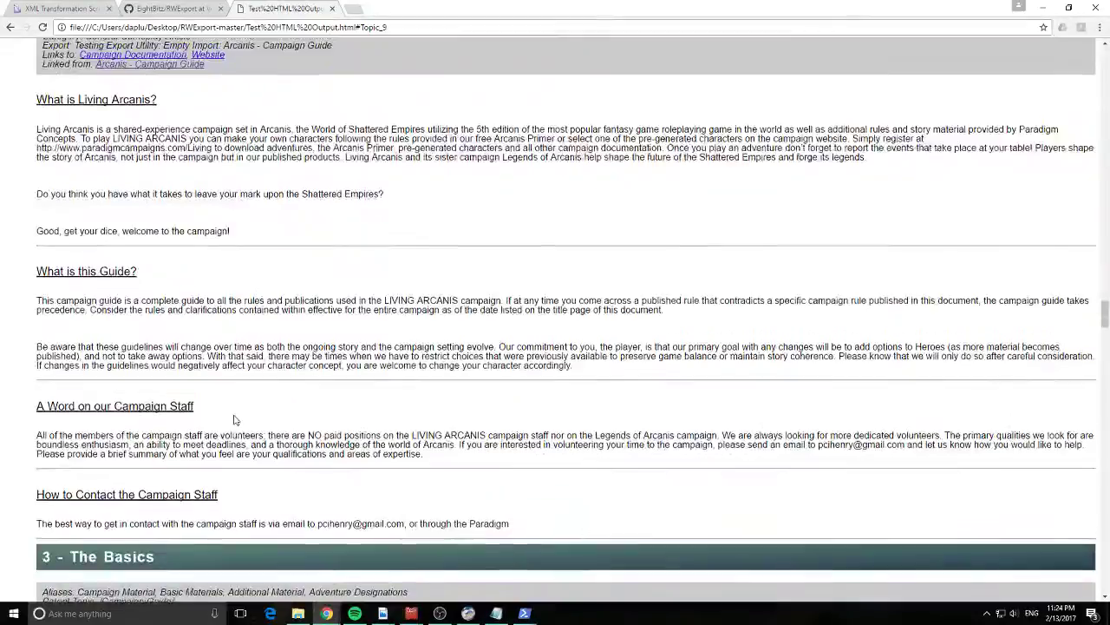
pyautogui.scroll(-20, 233, 419)
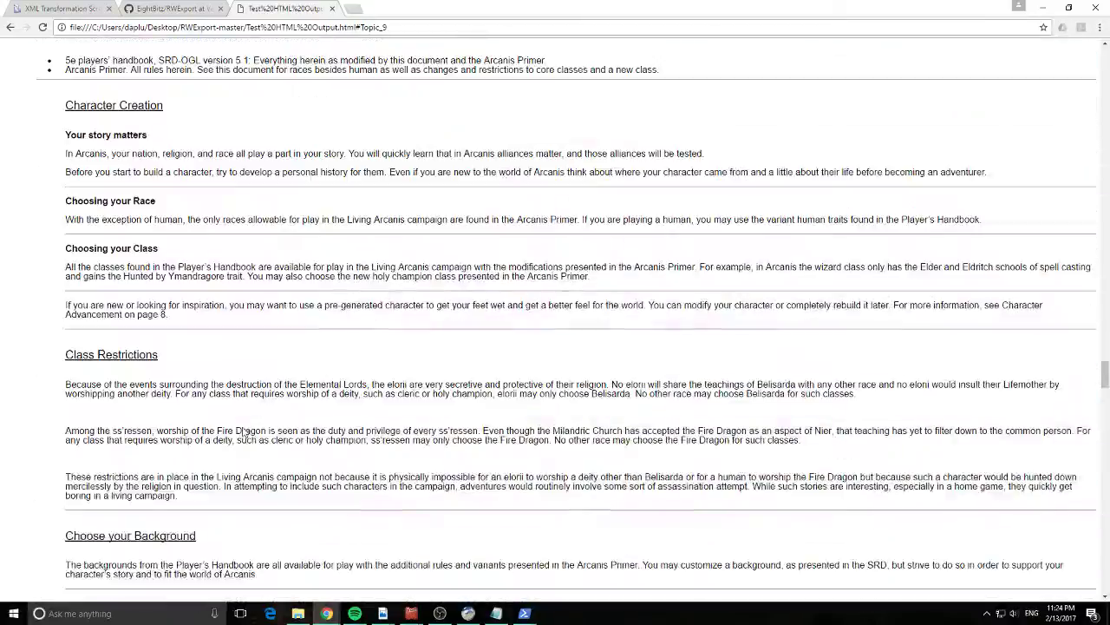
pyautogui.scroll(-15, 243, 426)
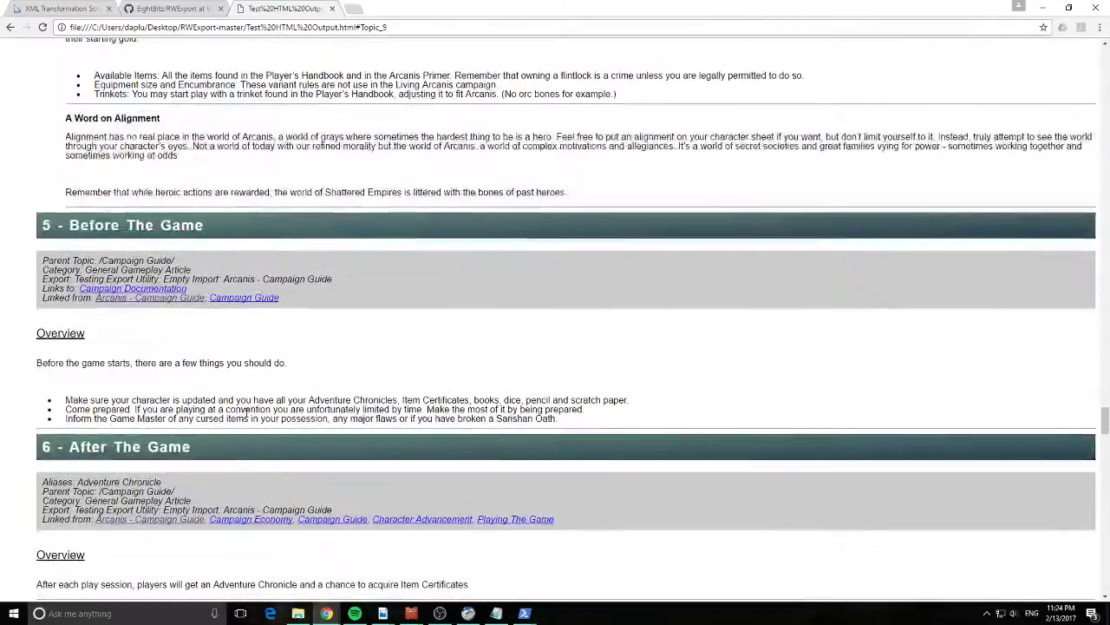
pyautogui.scroll(-1, 247, 409)
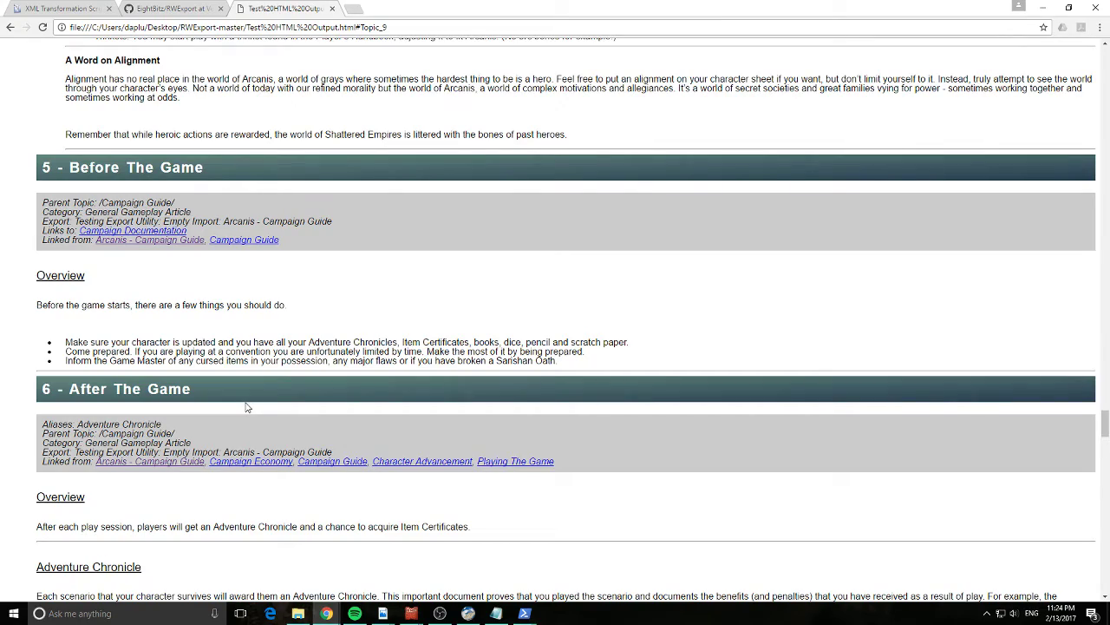
pyautogui.scroll(-7, 247, 406)
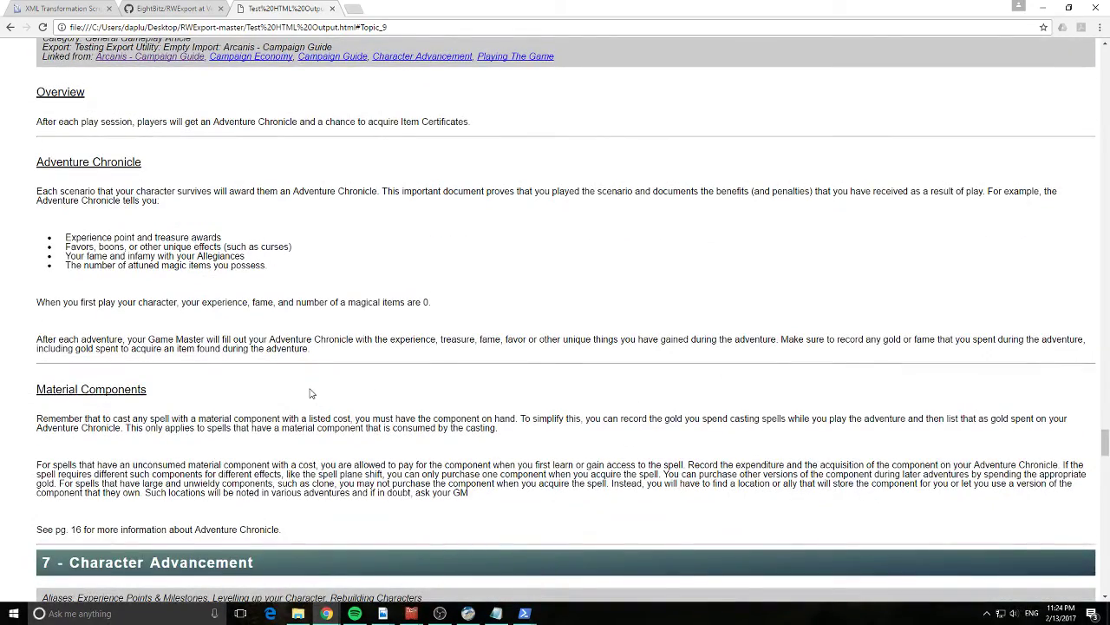
pyautogui.scroll(-1, 311, 393)
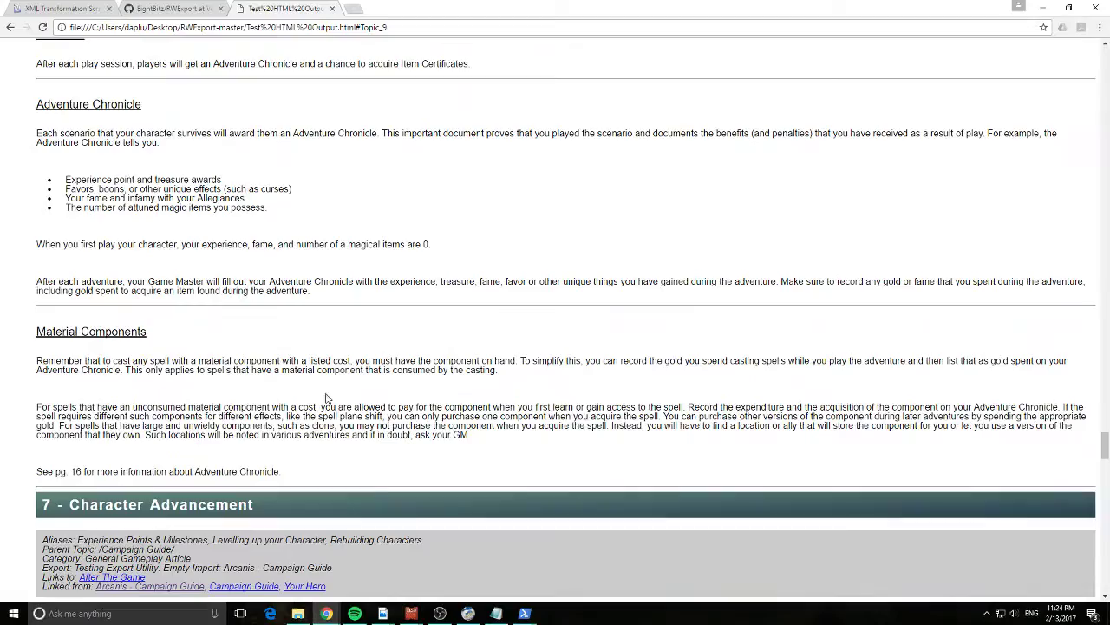
pyautogui.scroll(-2, 362, 432)
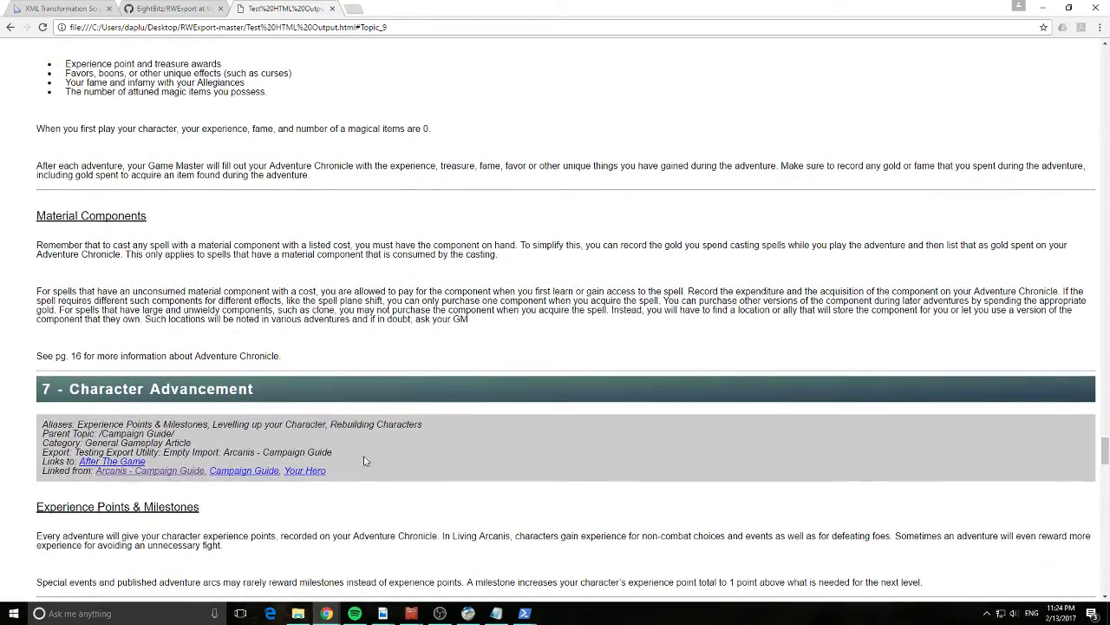
pyautogui.scroll(-3, 364, 460)
pyautogui.scroll(-20, 422, 404)
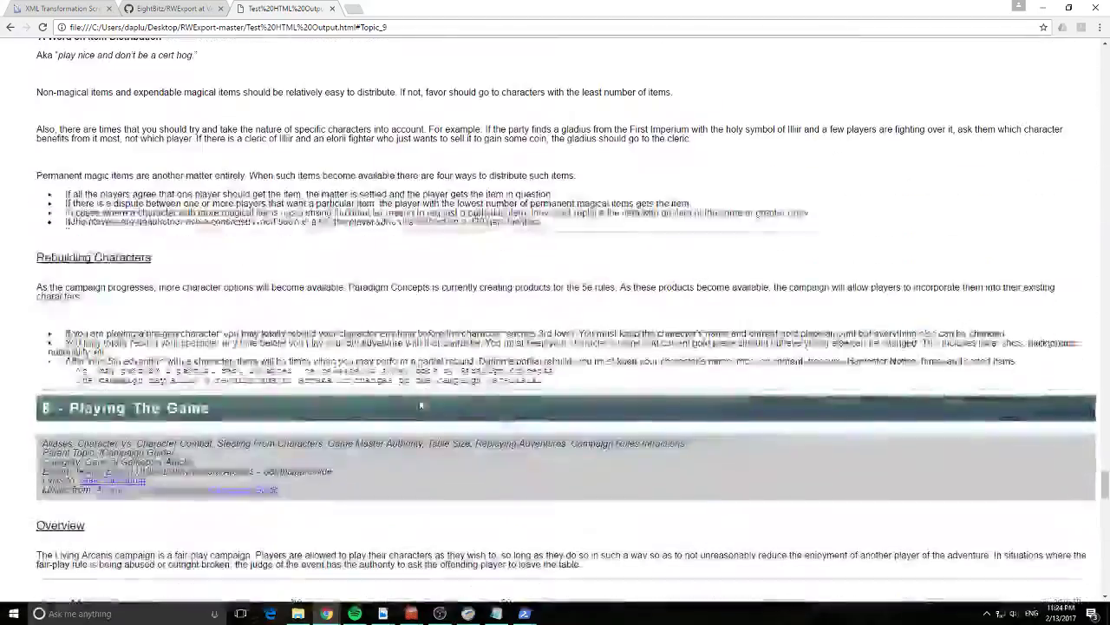
pyautogui.scroll(-20, 424, 413)
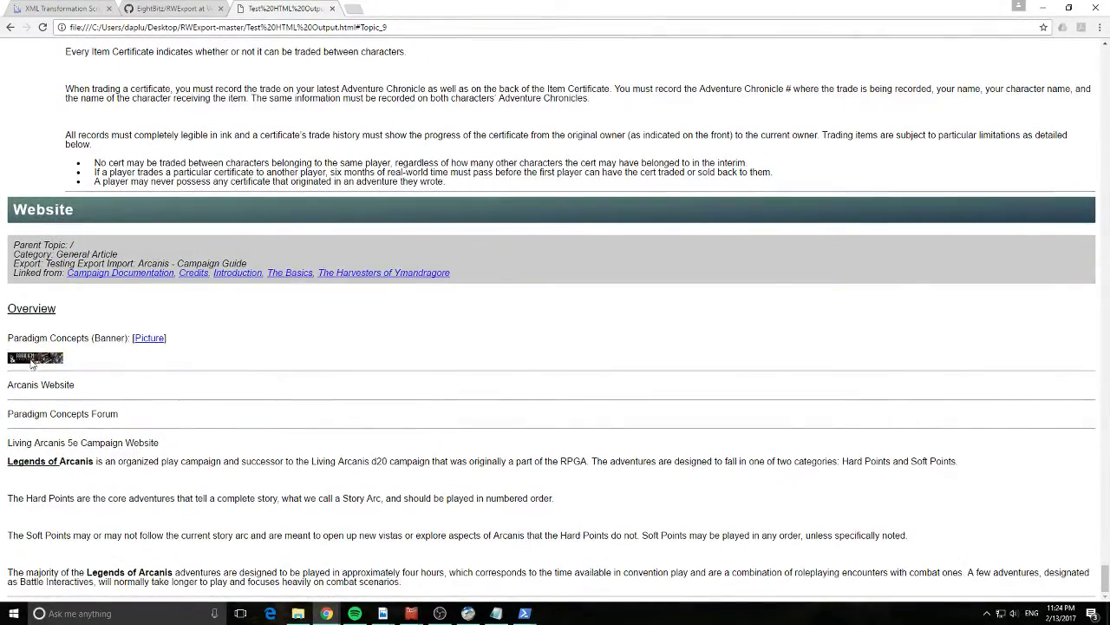
# - View the banner picture at full size, then return to the exported page
pyautogui.click(149, 339)
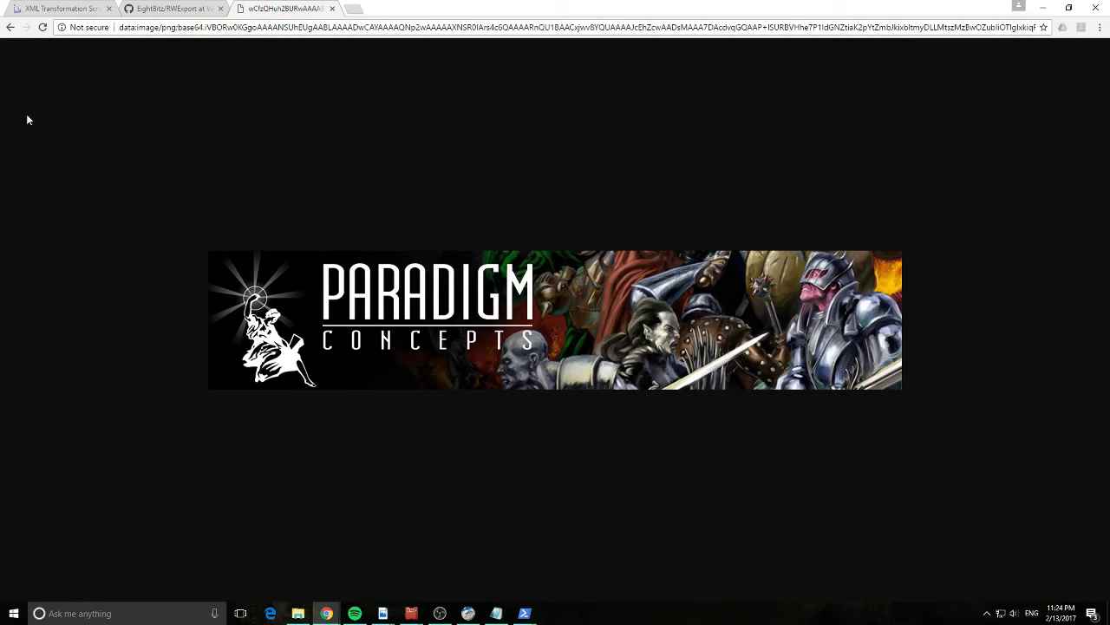
pyautogui.hotkey('alt', 'Left')
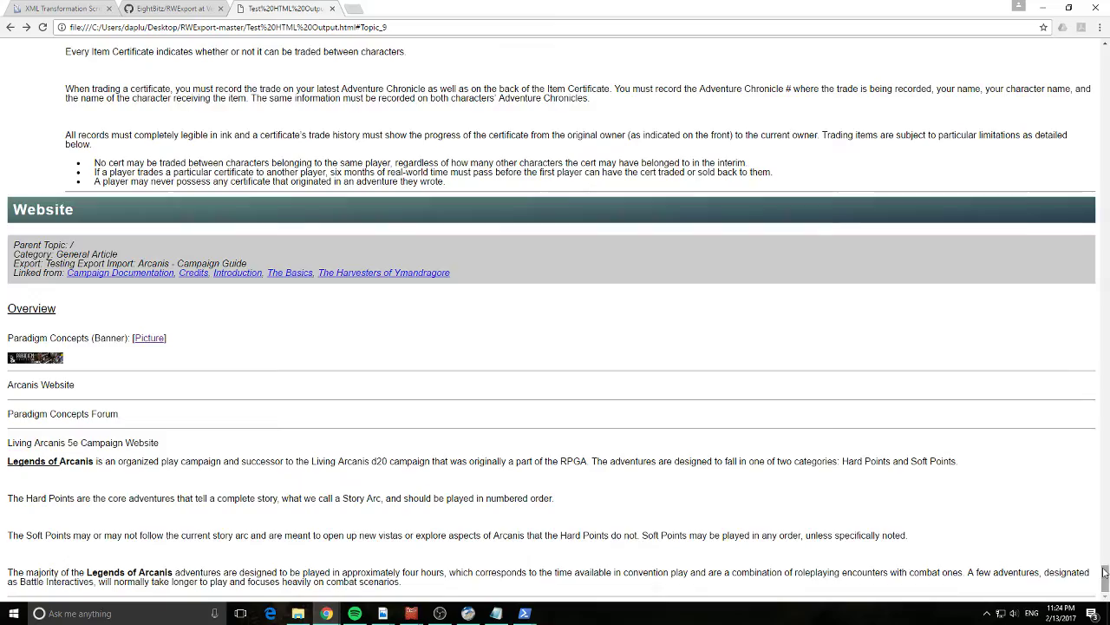
pyautogui.moveTo(1105, 577); pyautogui.dragTo(1105, 100)
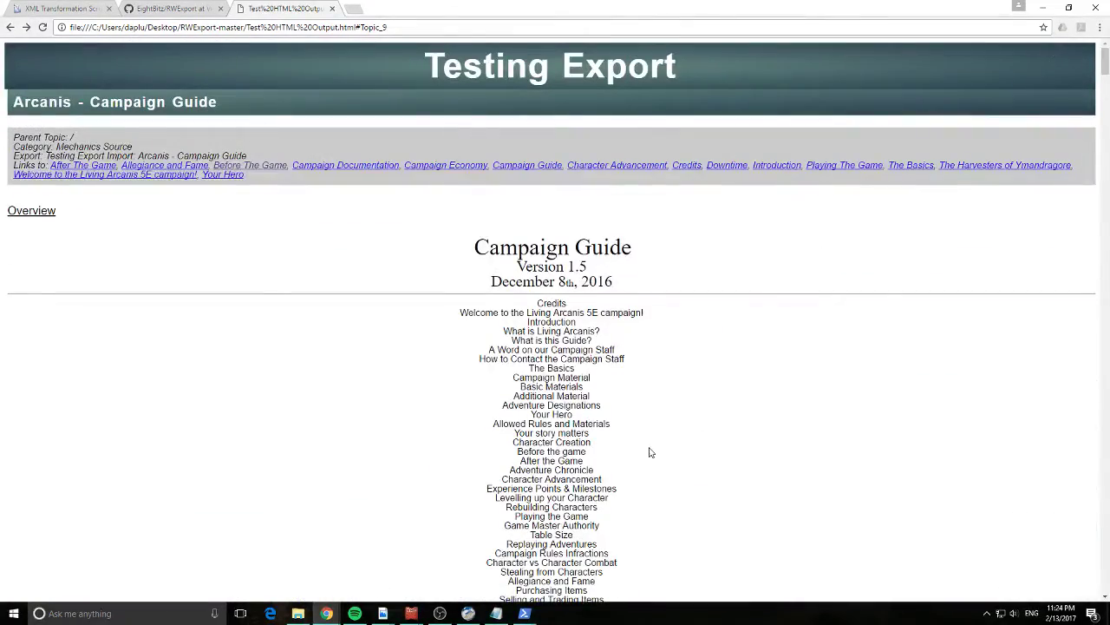
pyautogui.click(1099, 27)
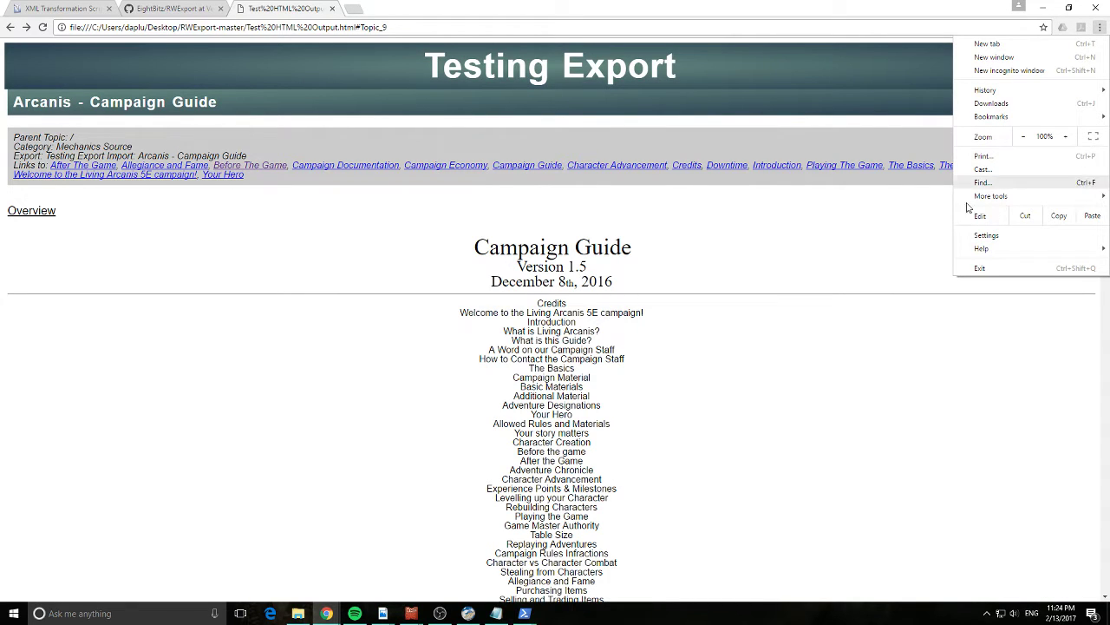
pyautogui.click(871, 457)
# - Jump to the 'Welcome to the Living Arcanis 5E campaign!' topic and scroll to the Allegiance and Fame section
pyautogui.scroll(-2, 864, 456)
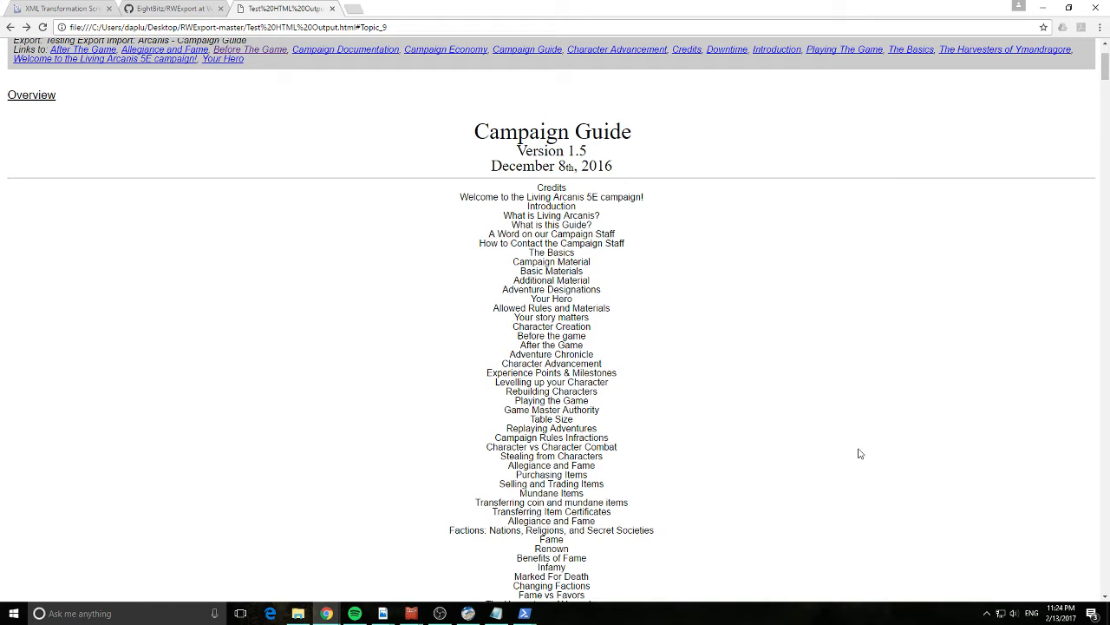
pyautogui.scroll(-1, 754, 312)
pyautogui.scroll(3, 612, 162)
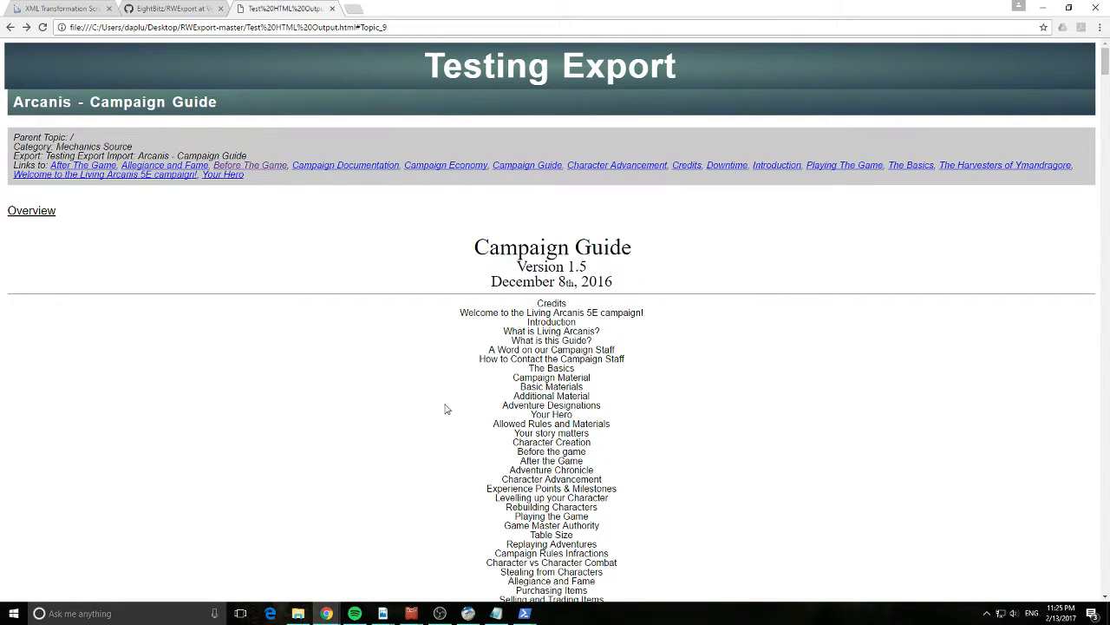
pyautogui.scroll(-11, 451, 406)
pyautogui.scroll(3, 473, 404)
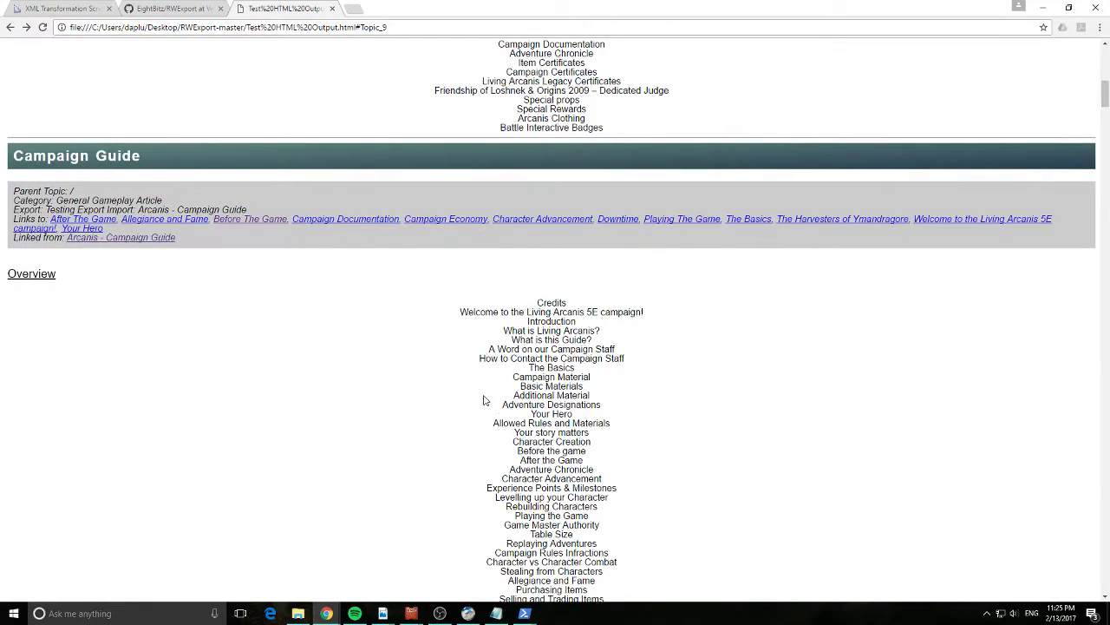
pyautogui.click(975, 219)
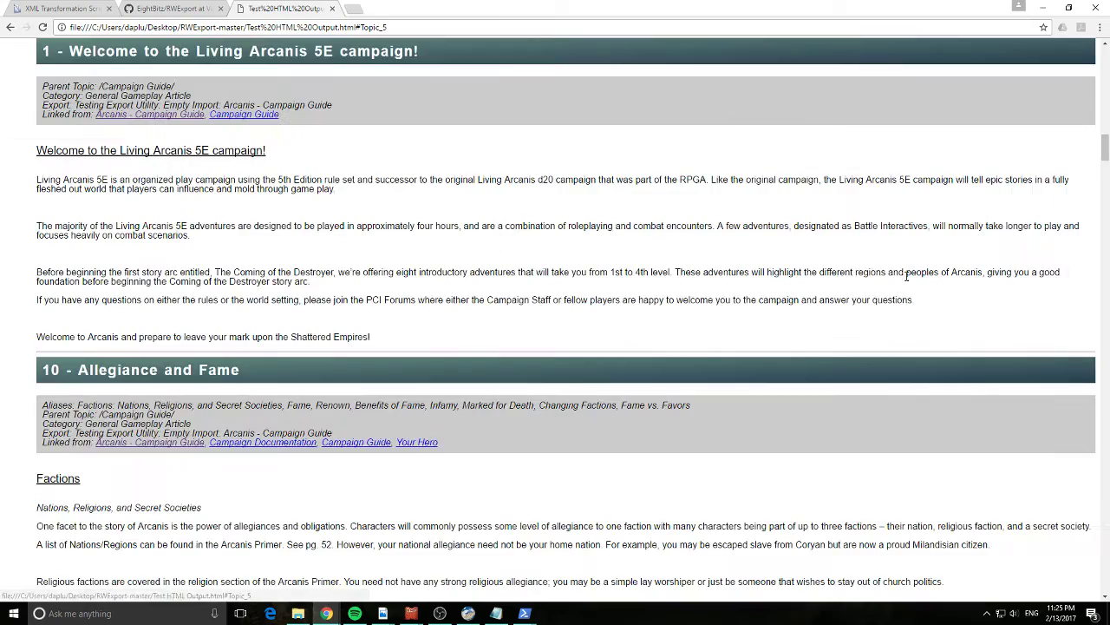
pyautogui.scroll(-7, 514, 399)
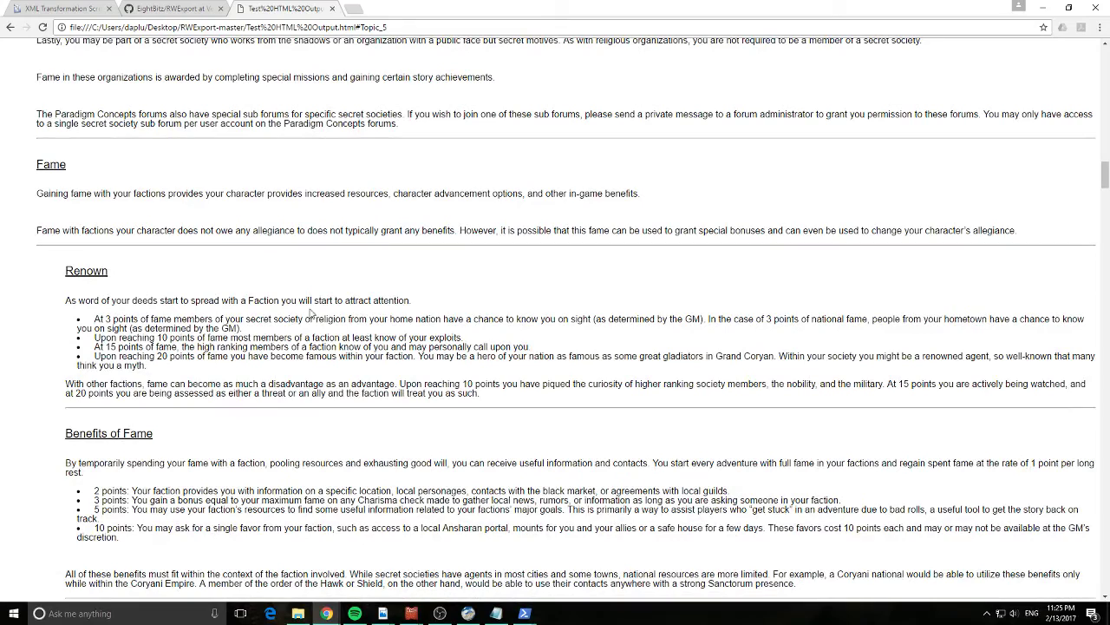
# - Minimize Chrome and File Explorer, then switch Output Format to Word with organized topic headings
pyautogui.click(1043, 7)
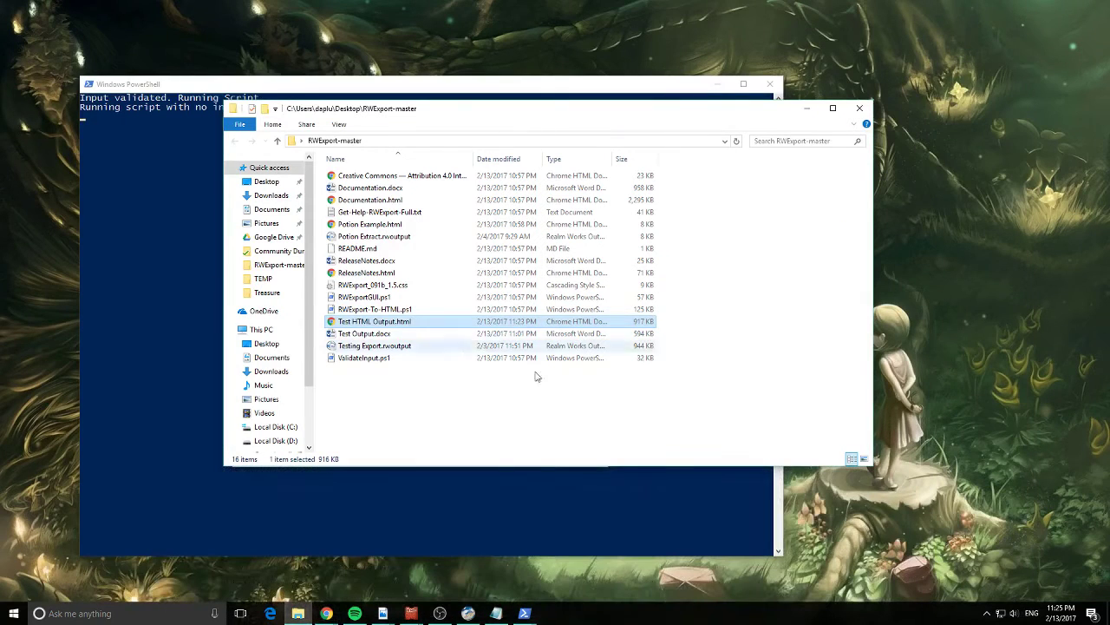
pyautogui.click(382, 430)
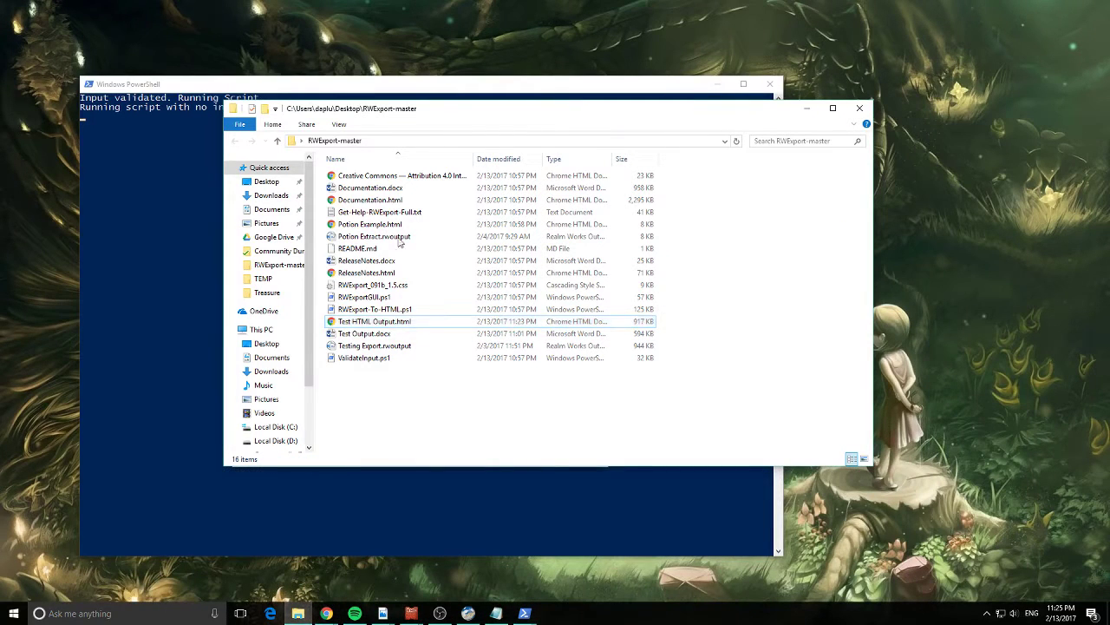
pyautogui.click(805, 108)
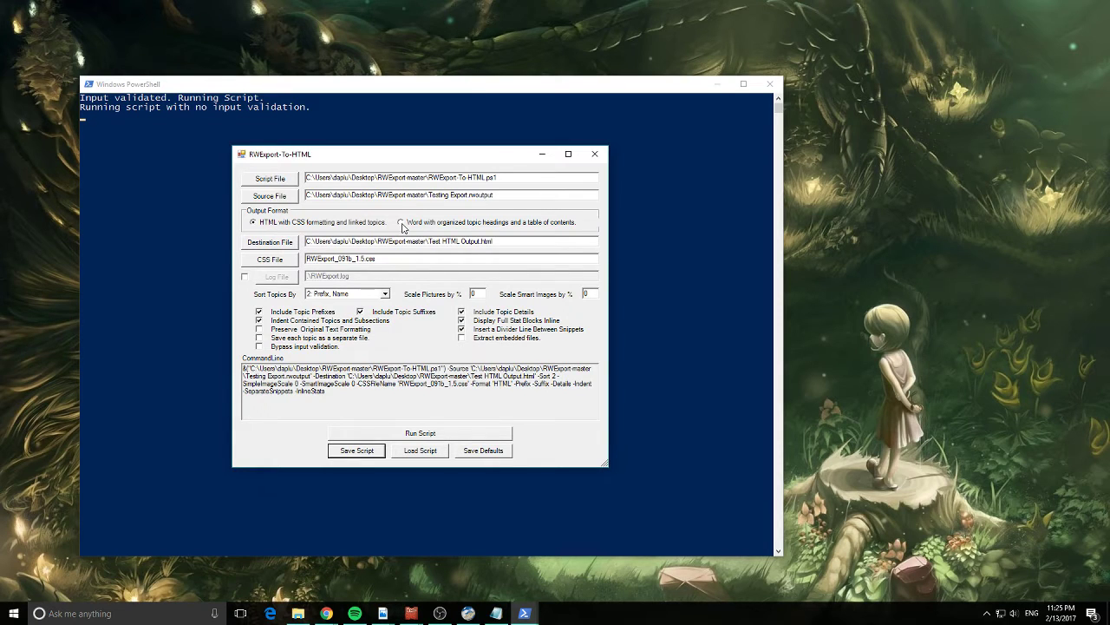
pyautogui.click(400, 223)
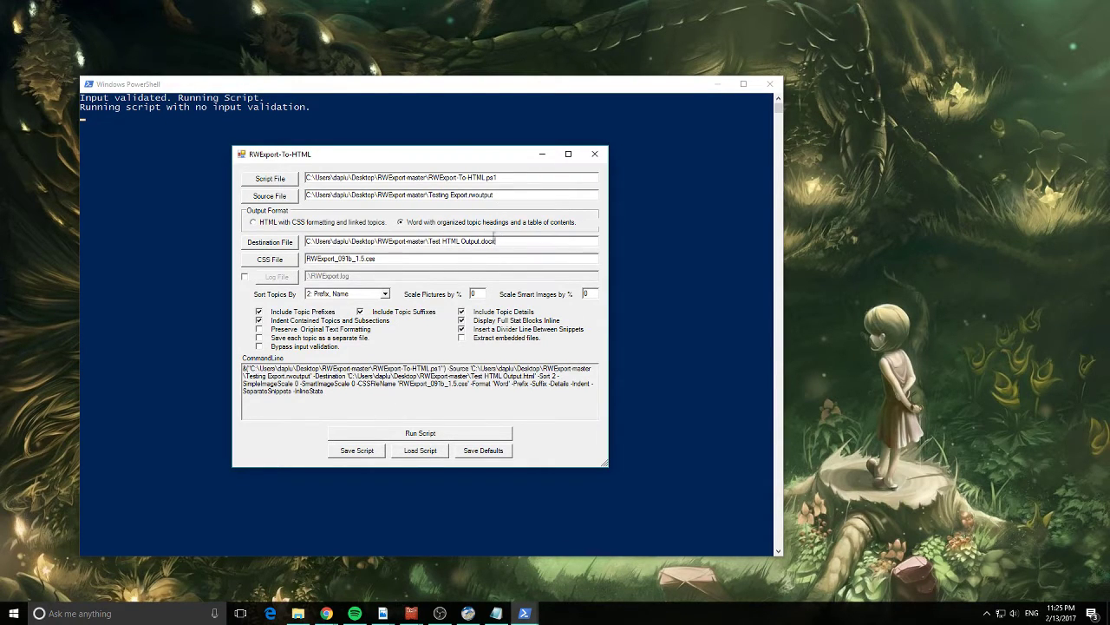
# - Scale pictures and smart images to 50% each and run the script for the Word output
pyautogui.moveTo(495, 241); pyautogui.dragTo(471, 241)
pyautogui.doubleClick(482, 294)
pyautogui.write('50')
pyautogui.doubleClick(588, 293)
pyautogui.write('50')
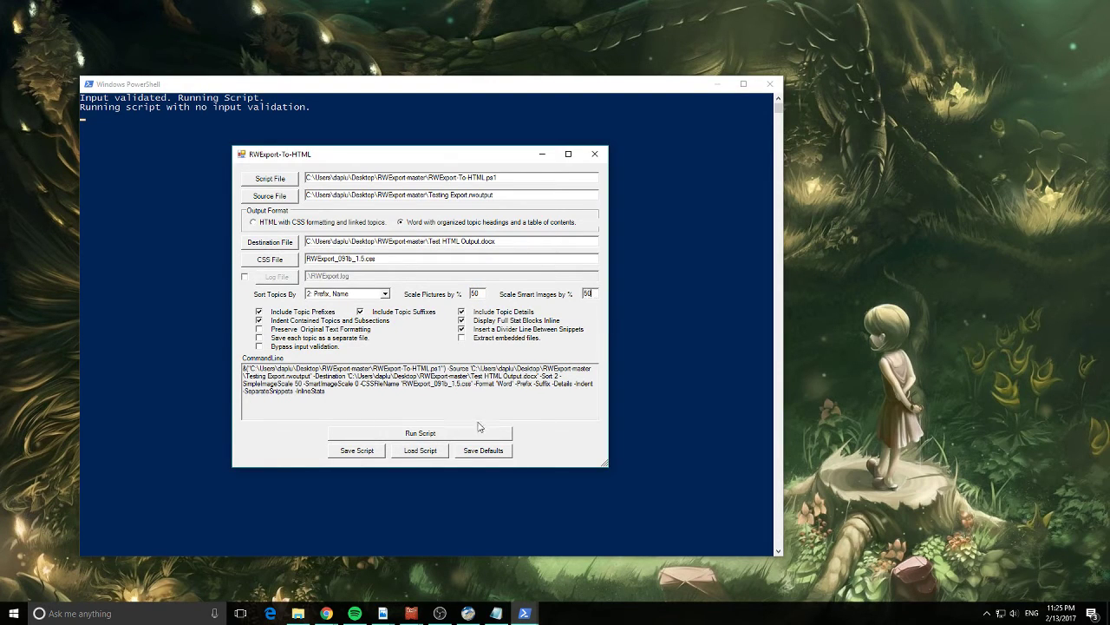
pyautogui.click(419, 434)
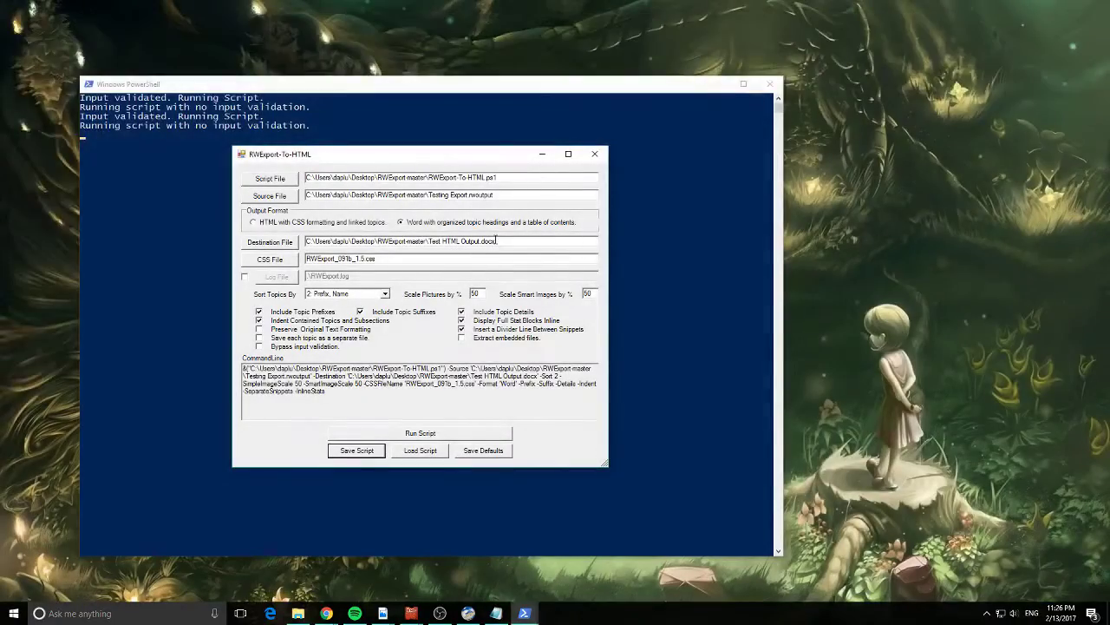
# - Open Test HTML Output.docx from the RWExport-master folder and jump to the Arcanis - Campaign Guide heading
pyautogui.click(298, 614)
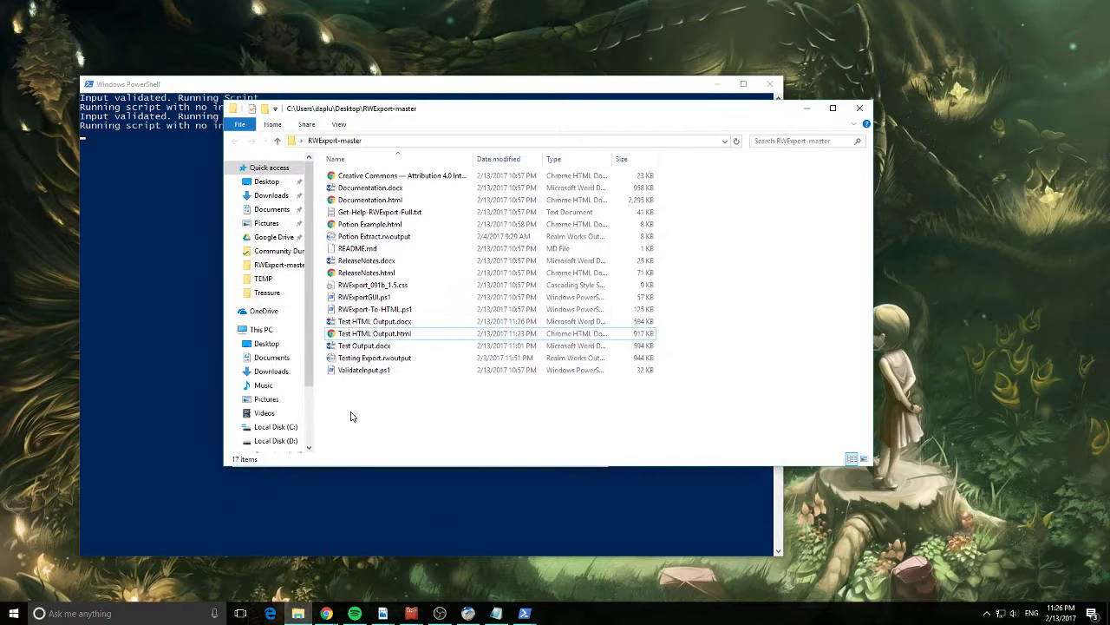
pyautogui.doubleClick(380, 320)
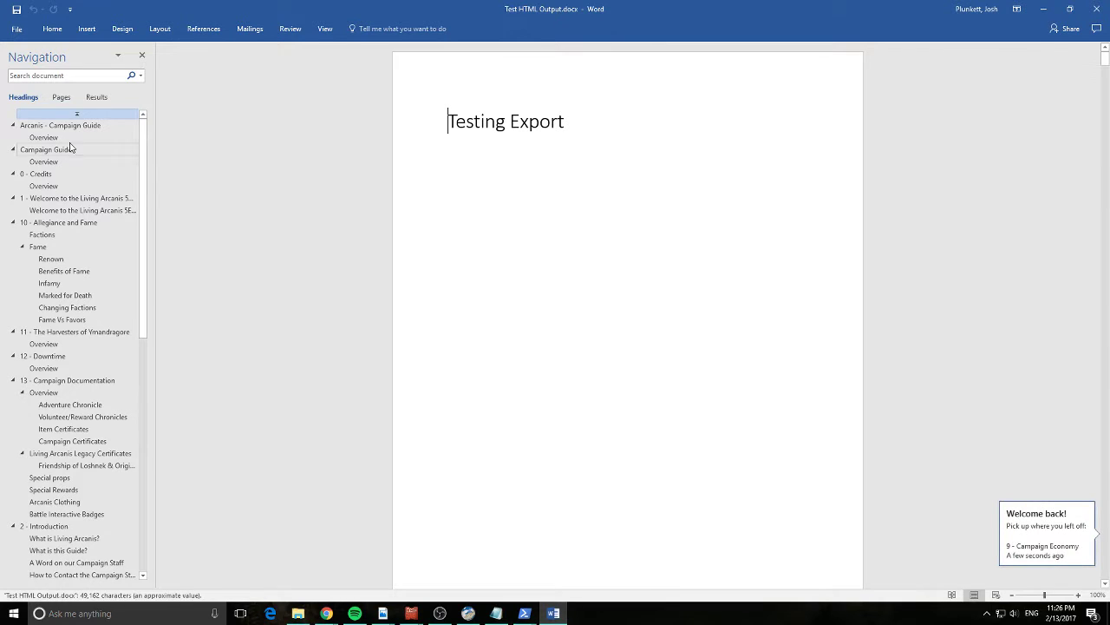
pyautogui.doubleClick(568, 122)
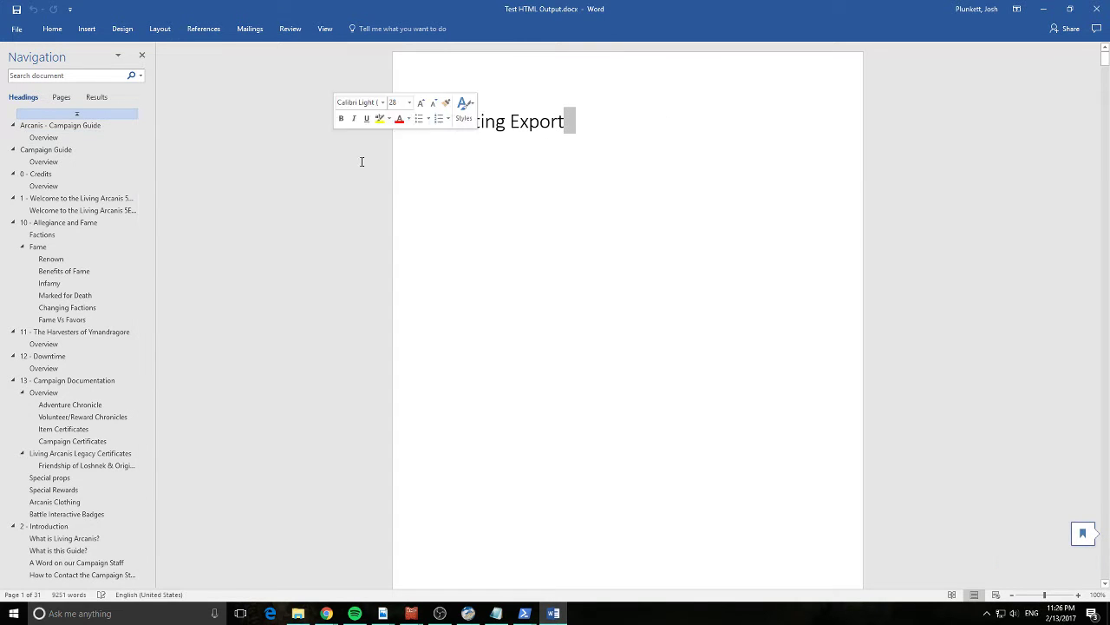
pyautogui.click(87, 128)
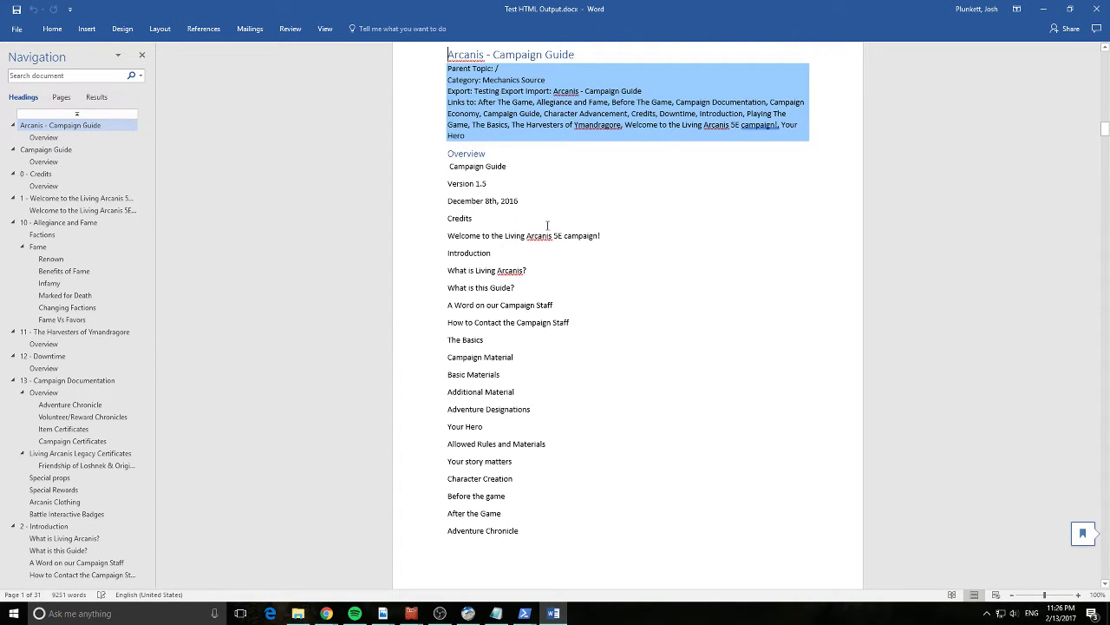
# - Scroll through the exported topics and select the 'At 15 points of fame' bullet
pyautogui.scroll(-5, 81, 144)
pyautogui.scroll(5, 82, 144)
pyautogui.scroll(-20, 474, 170)
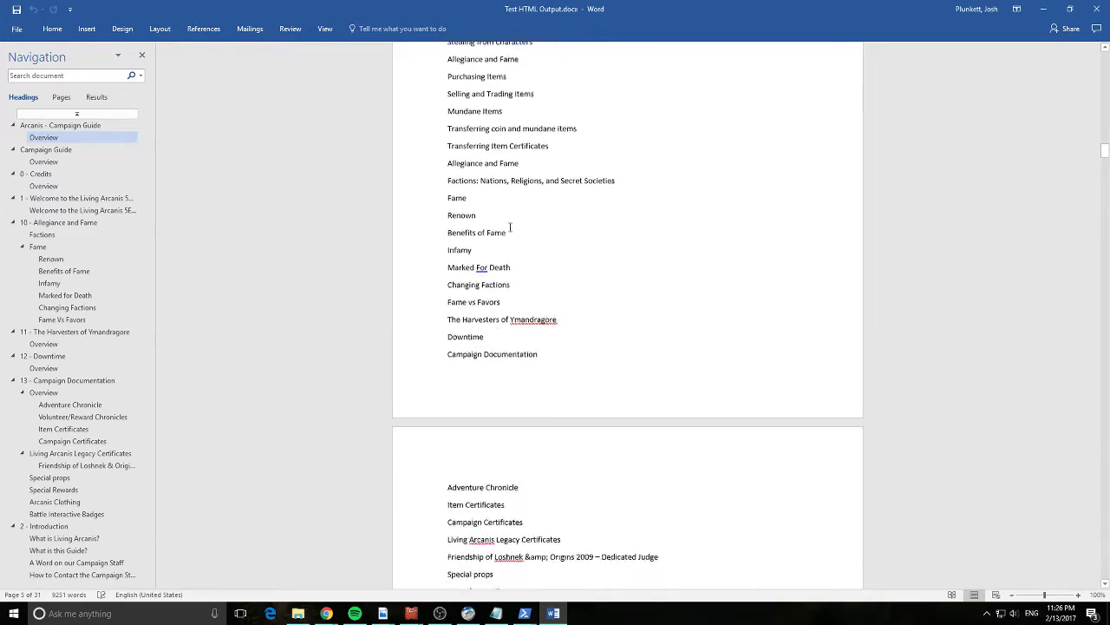
pyautogui.scroll(-3, 510, 228)
pyautogui.scroll(-18, 505, 227)
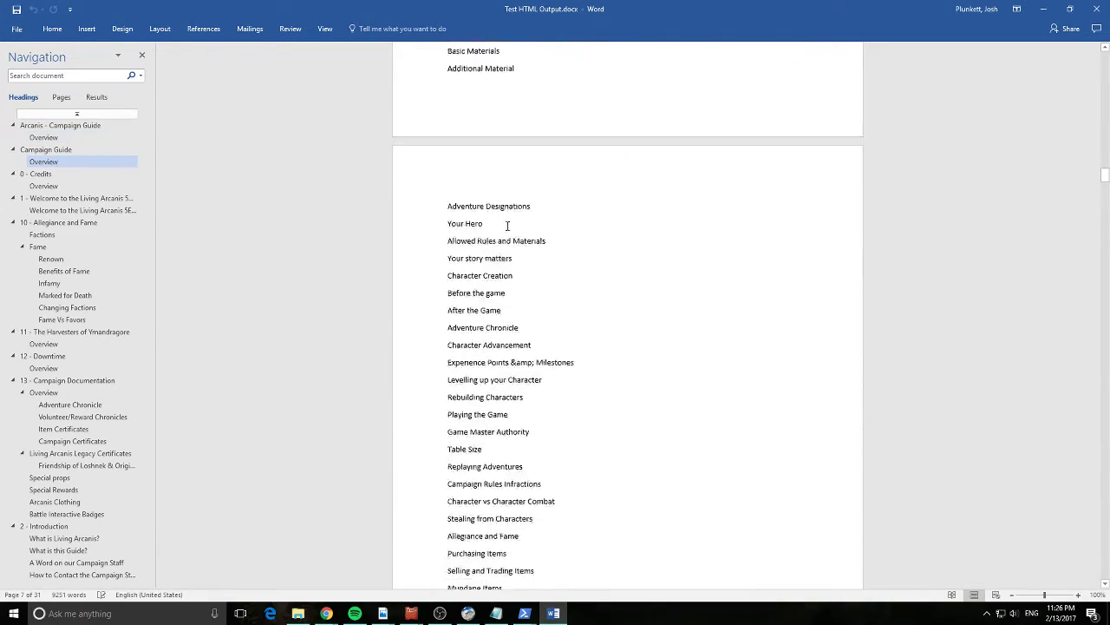
pyautogui.scroll(-8, 513, 232)
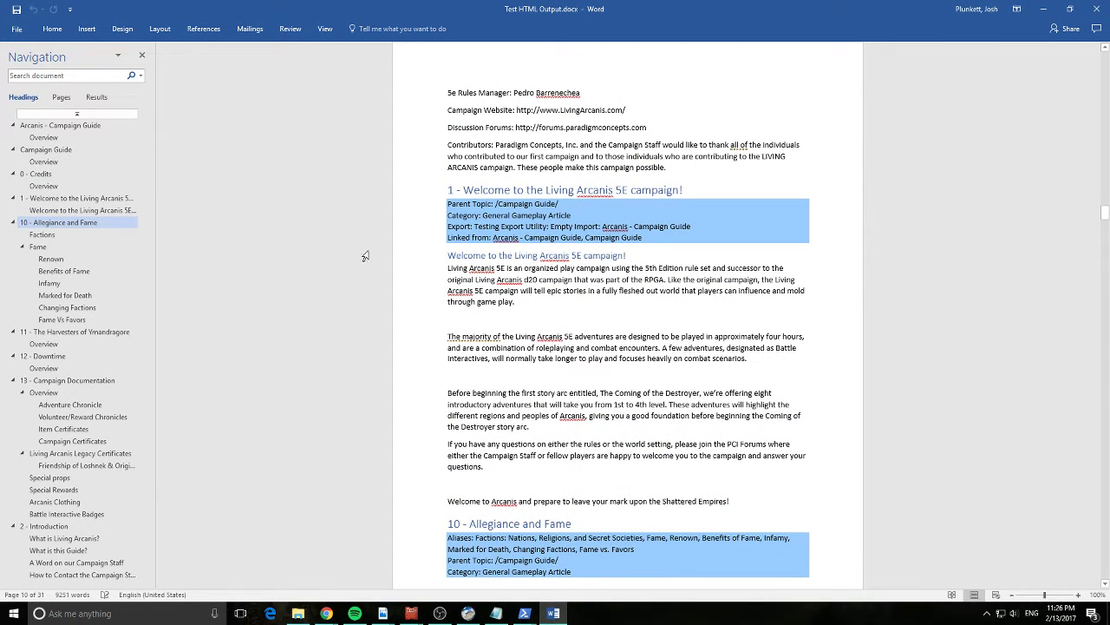
pyautogui.scroll(-10, 365, 253)
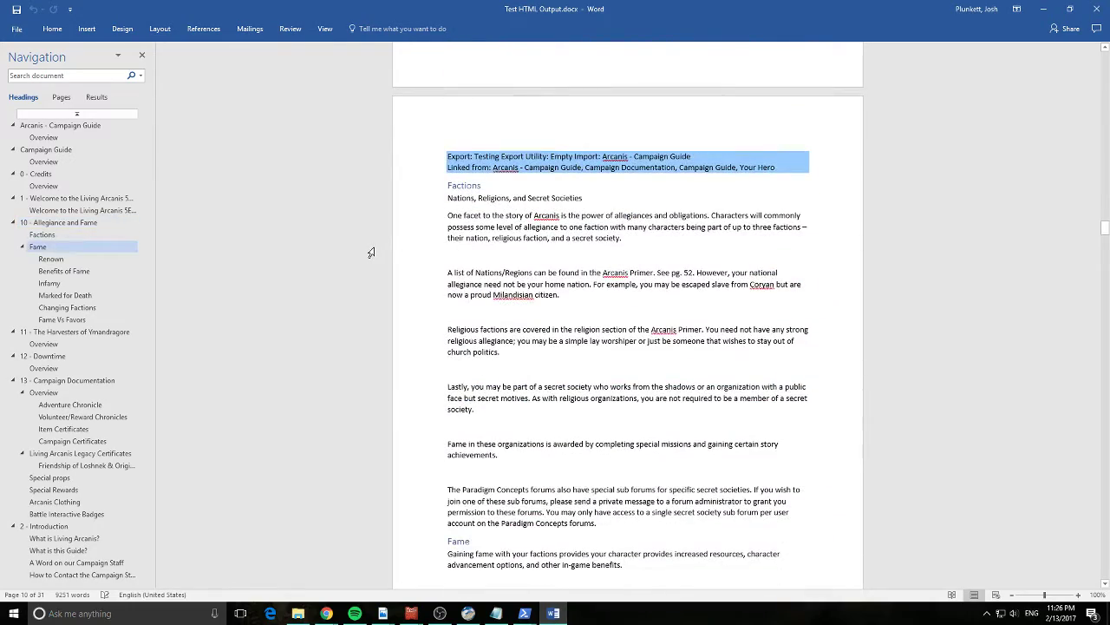
pyautogui.scroll(-15, 370, 252)
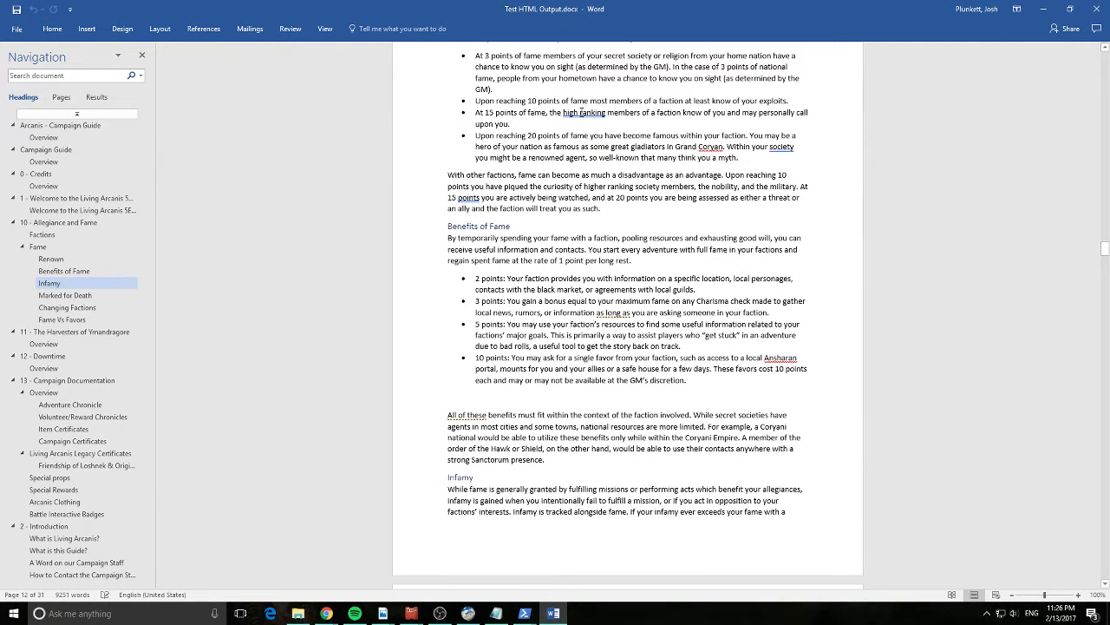
pyautogui.tripleClick(583, 113)
# - Scroll from Benefits of Fame down to Rebuilding Characters under 7 - Character Advancement, near page 25
pyautogui.click(597, 115)
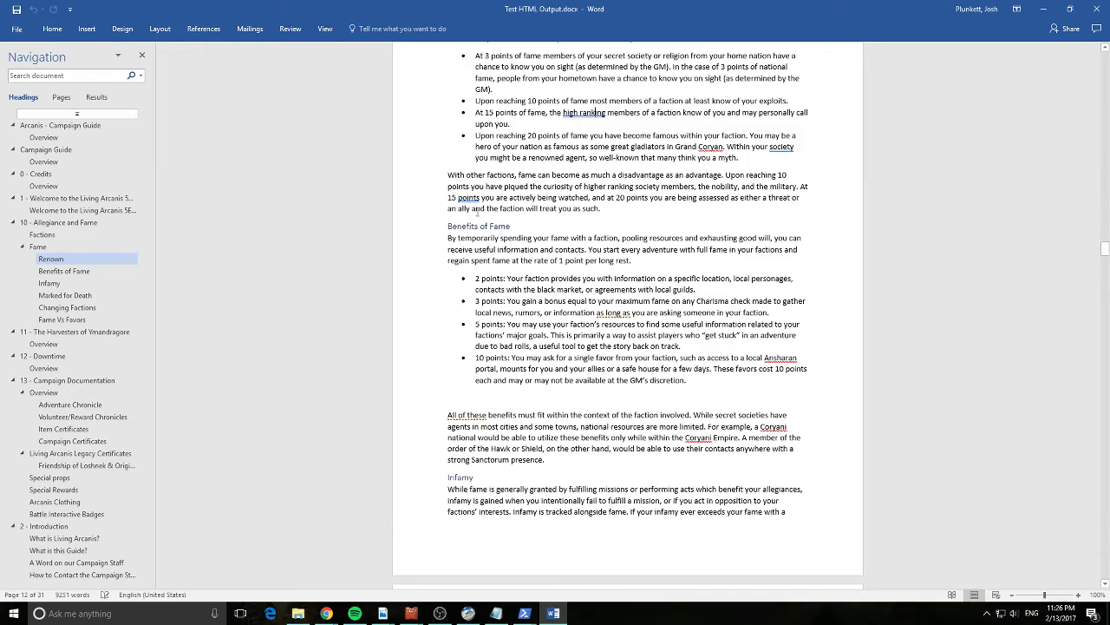
pyautogui.scroll(-15, 476, 213)
pyautogui.scroll(-20, 533, 261)
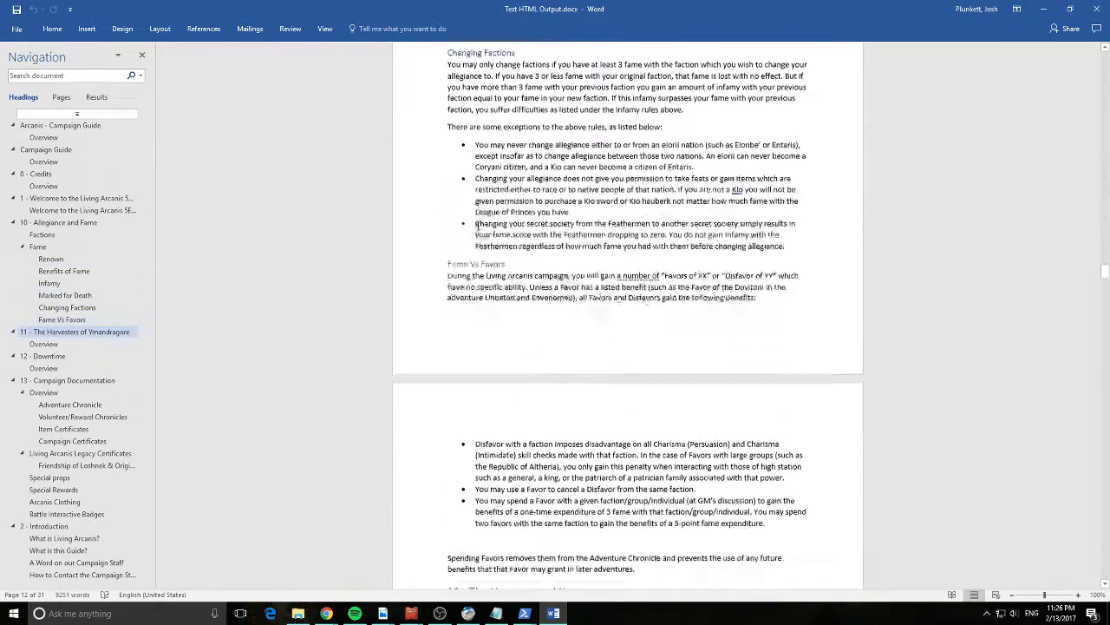
pyautogui.scroll(-20, 501, 249)
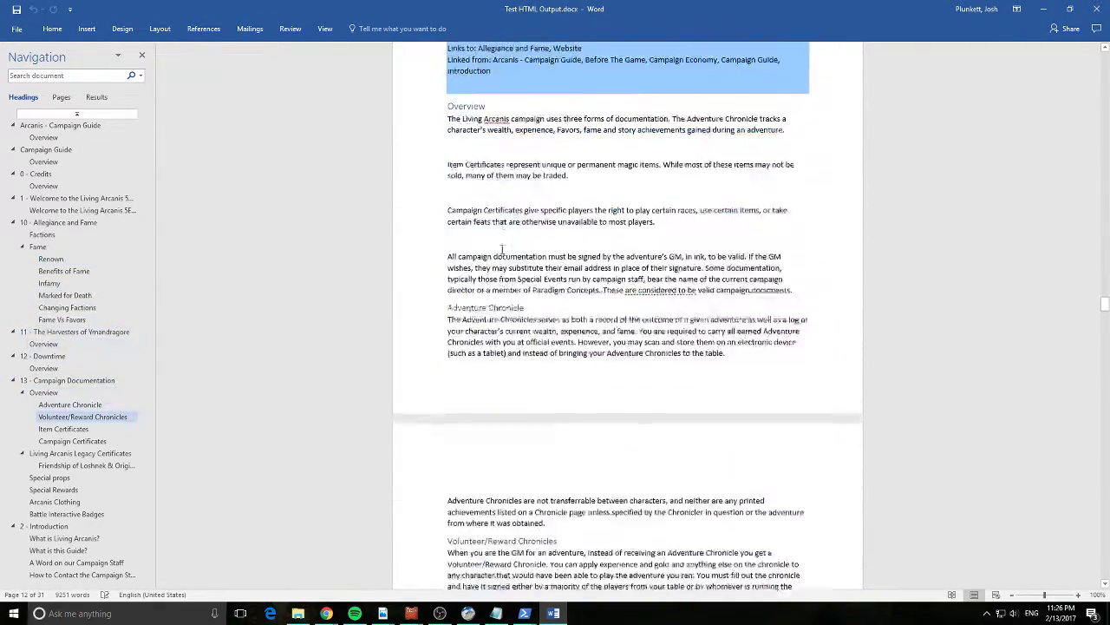
pyautogui.scroll(-20, 510, 257)
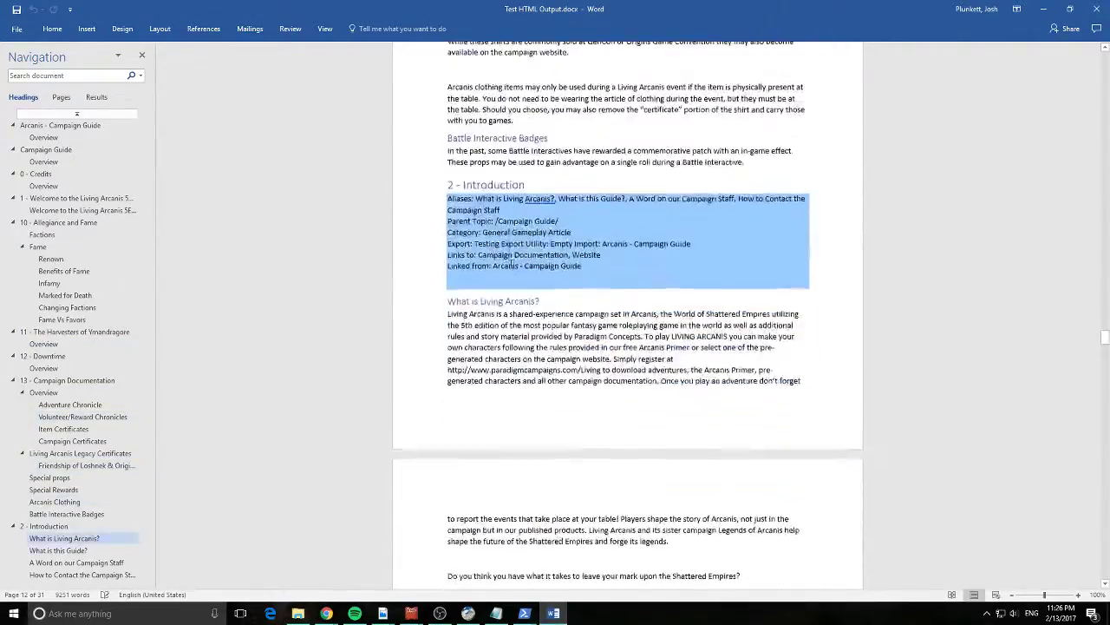
pyautogui.scroll(-20, 519, 269)
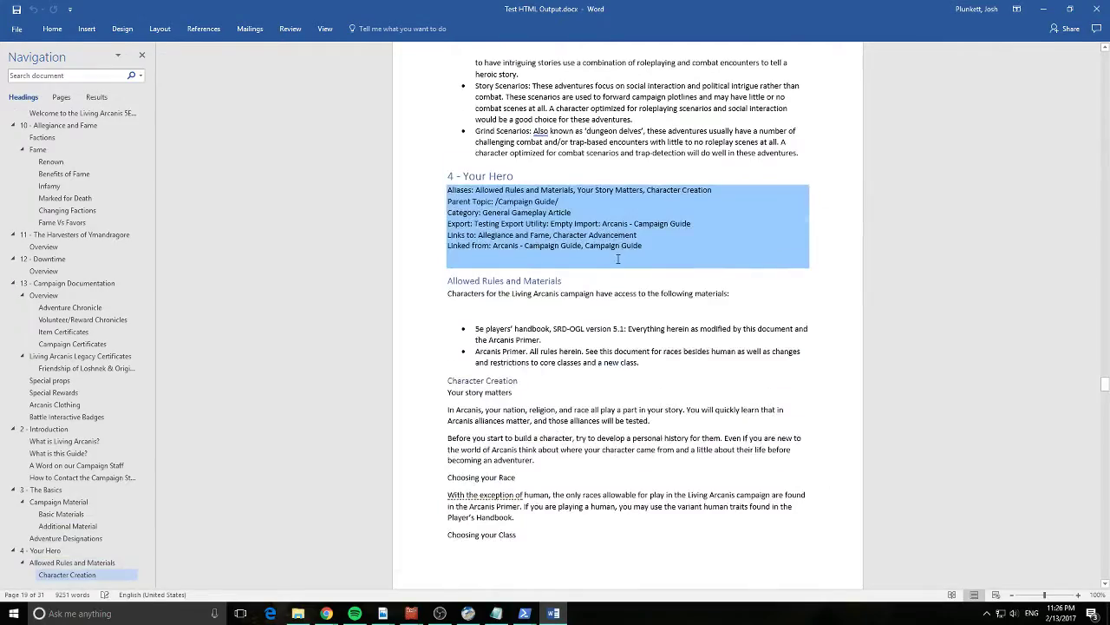
pyautogui.scroll(-15, 621, 259)
pyautogui.scroll(-20, 616, 262)
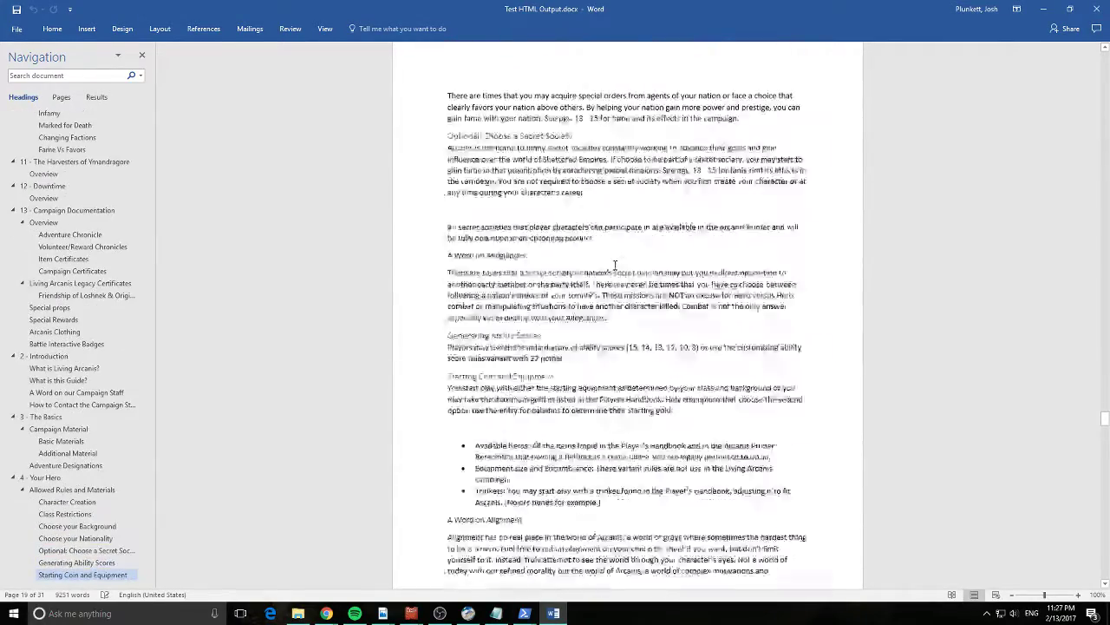
pyautogui.scroll(4, 605, 276)
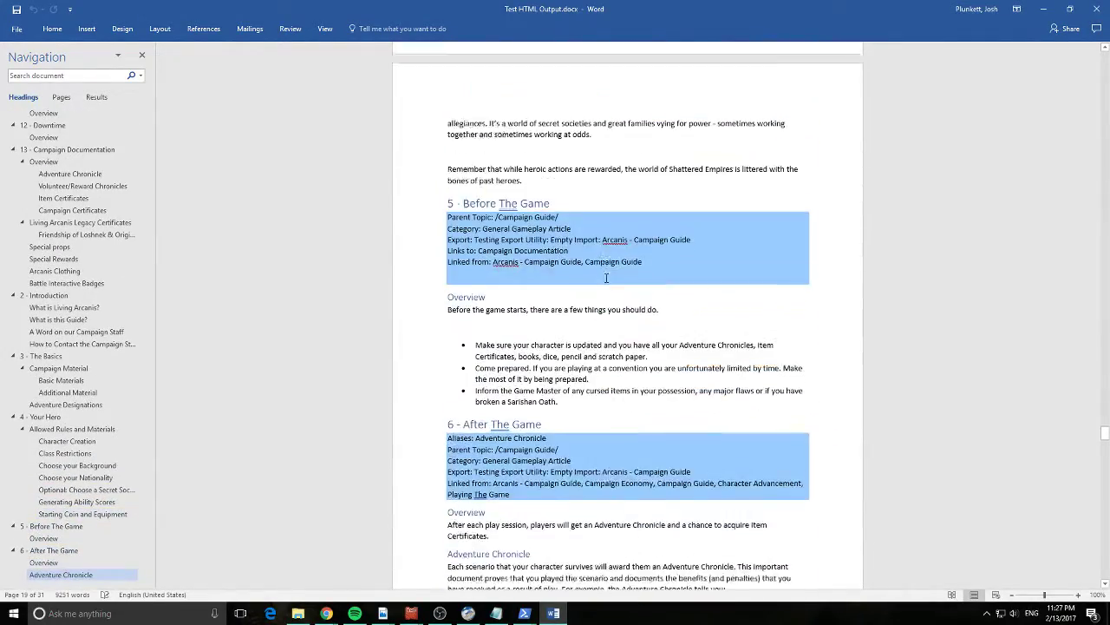
pyautogui.scroll(-18, 599, 279)
pyautogui.scroll(-12, 588, 283)
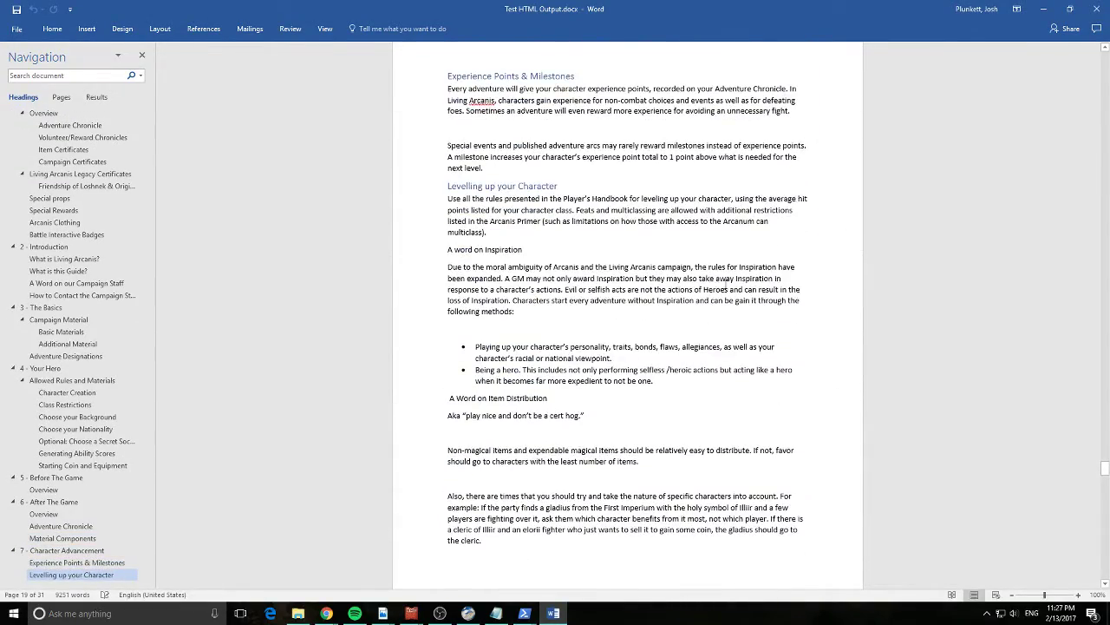
pyautogui.scroll(-6, 598, 303)
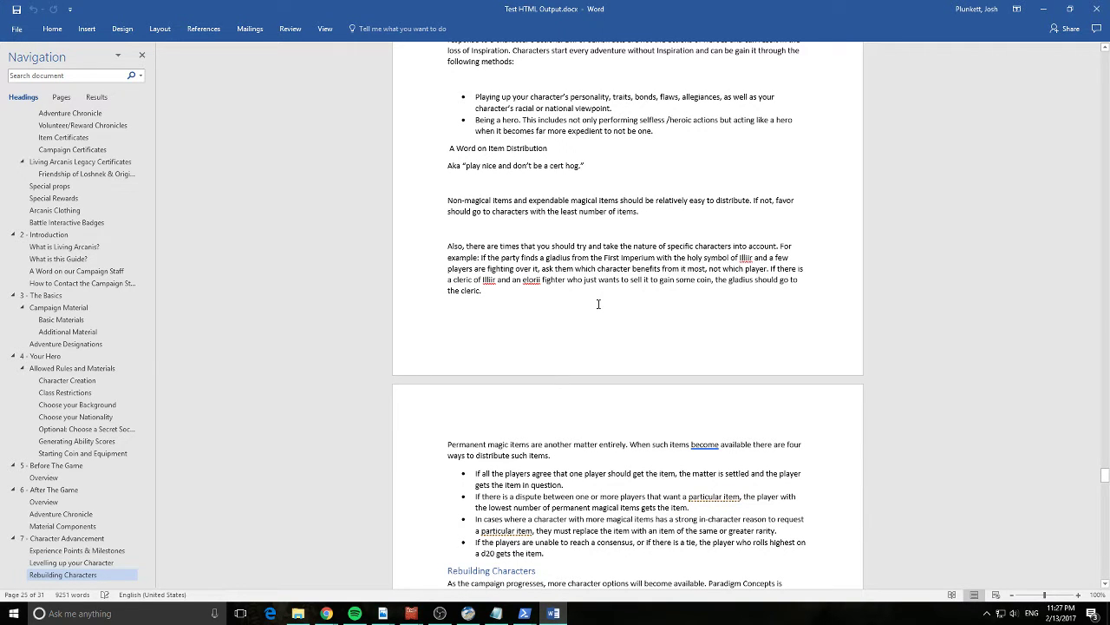
pyautogui.scroll(-3, 597, 303)
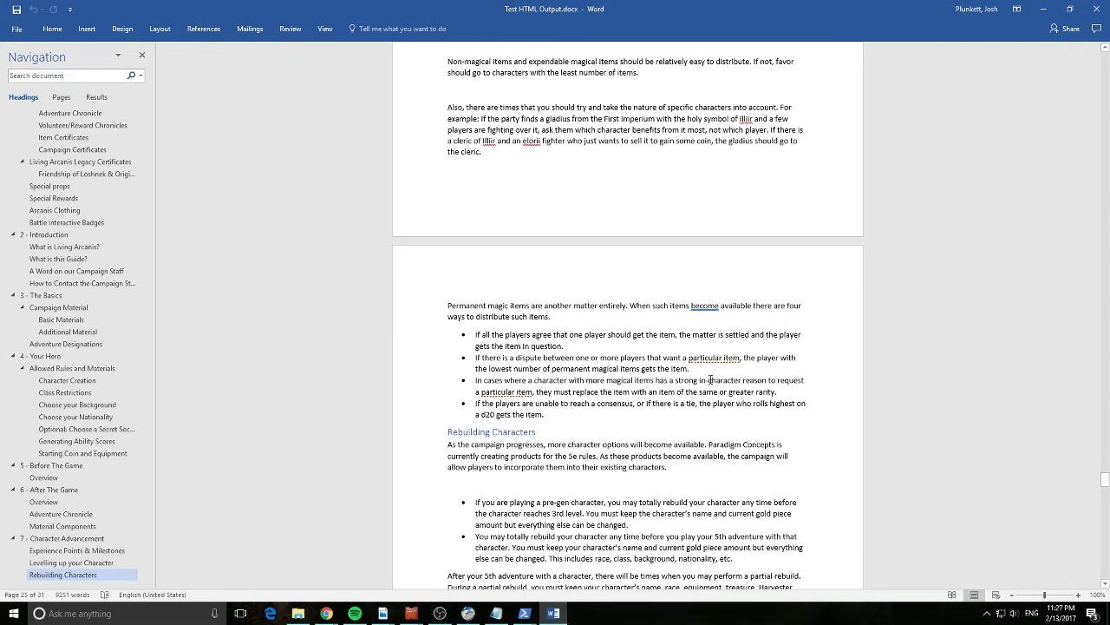
# - Review the text, highlighting the leftover &#xd; code after the certed items
pyautogui.click(720, 357)
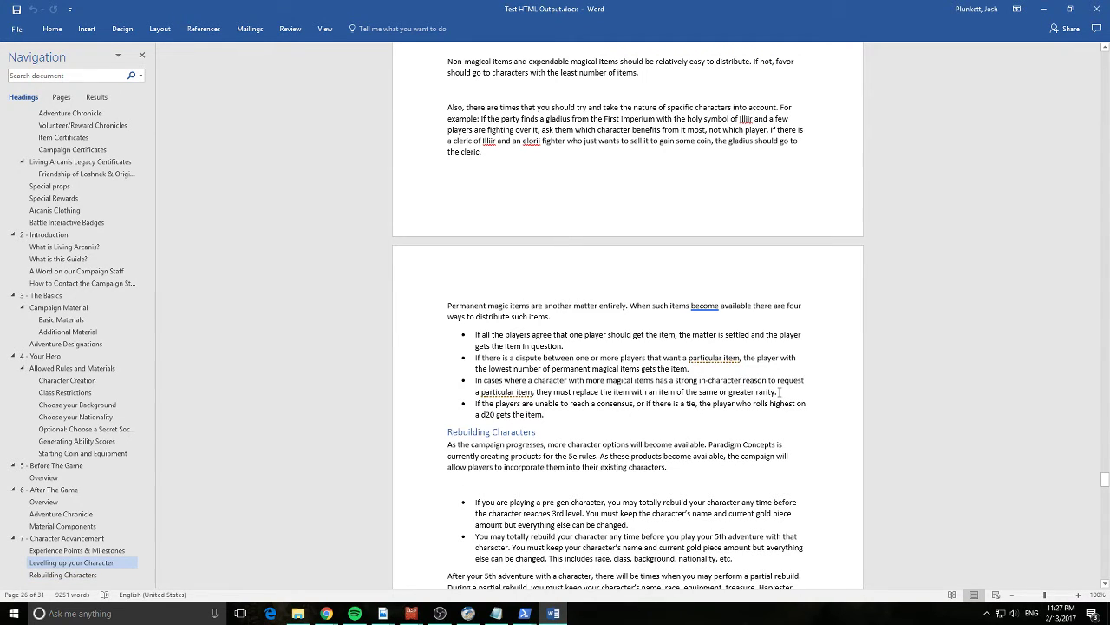
pyautogui.scroll(-8, 779, 392)
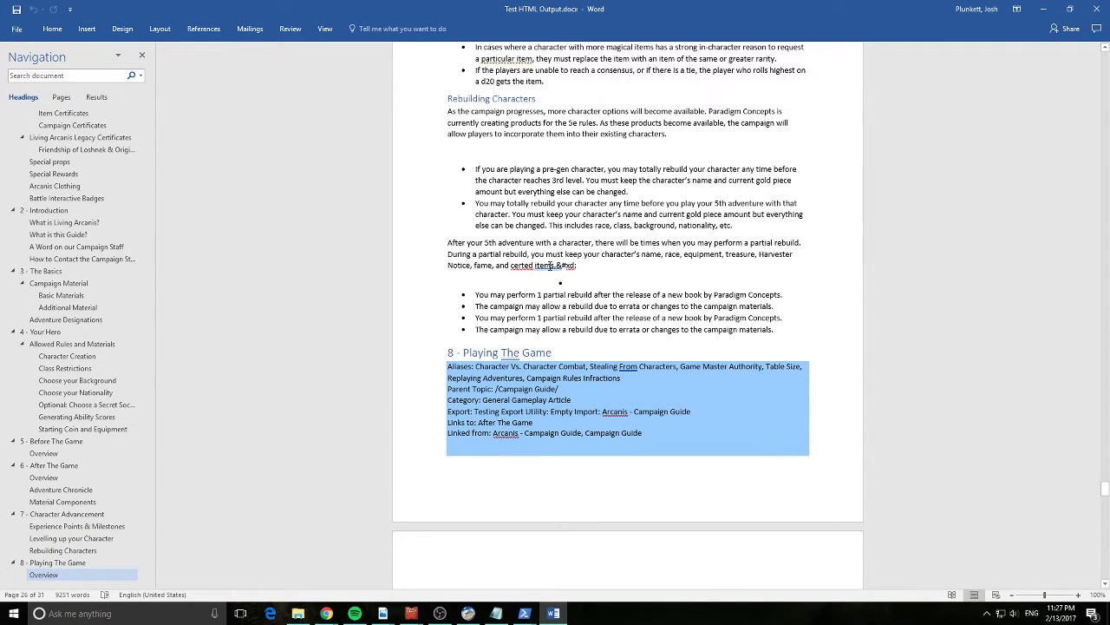
pyautogui.moveTo(582, 267); pyautogui.dragTo(510, 267)
pyautogui.scroll(-10, 645, 300)
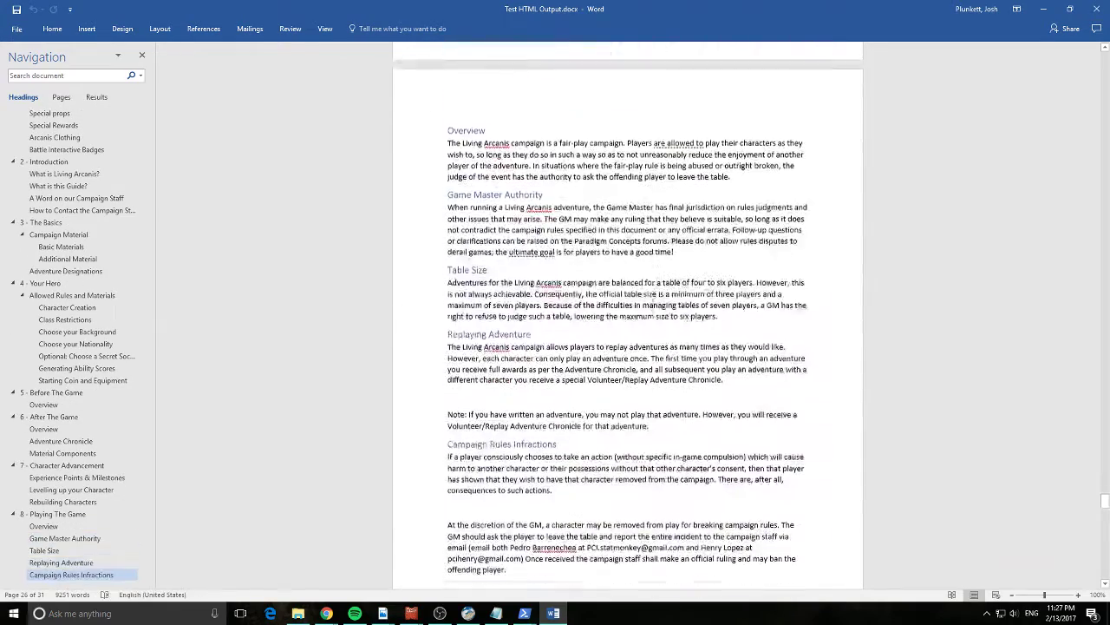
pyautogui.scroll(-2, 593, 364)
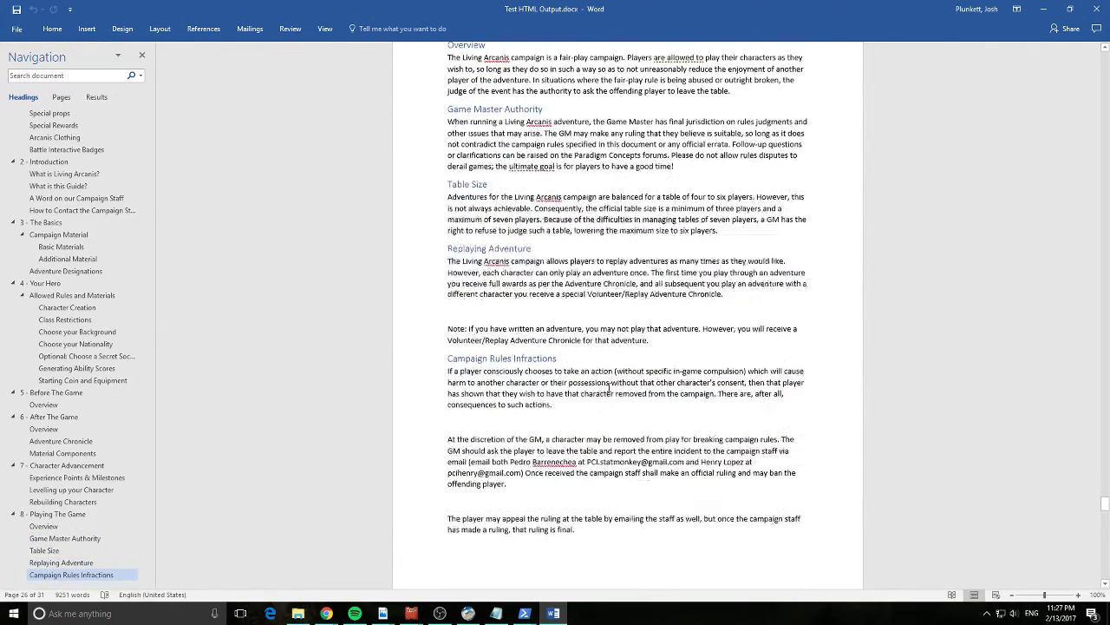
pyautogui.scroll(-20, 614, 376)
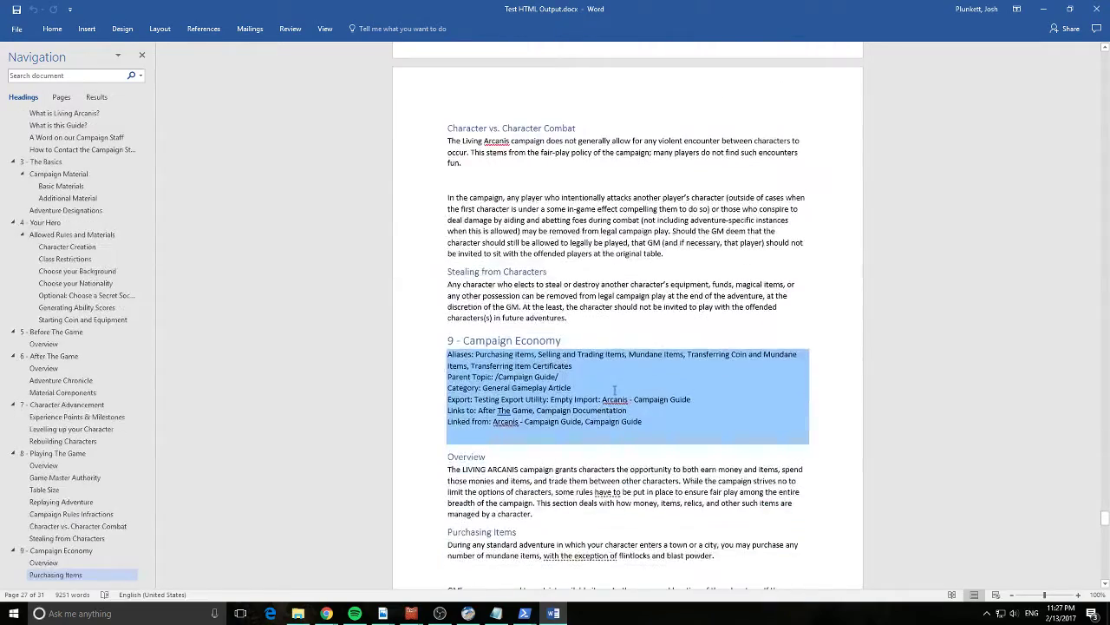
pyautogui.scroll(-2, 628, 397)
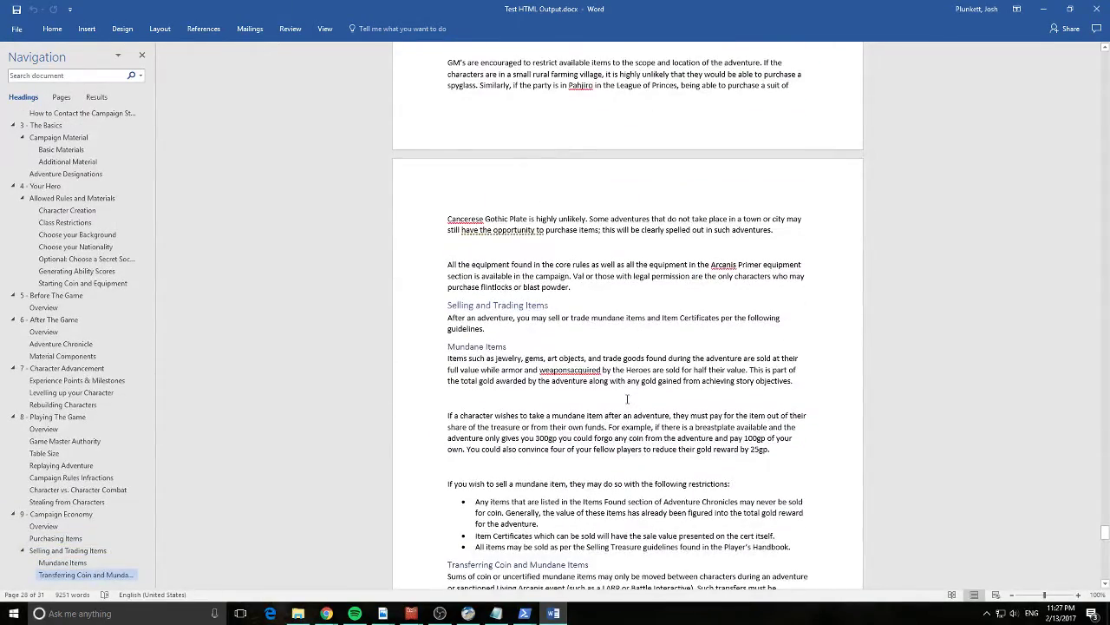
pyautogui.scroll(-4, 627, 398)
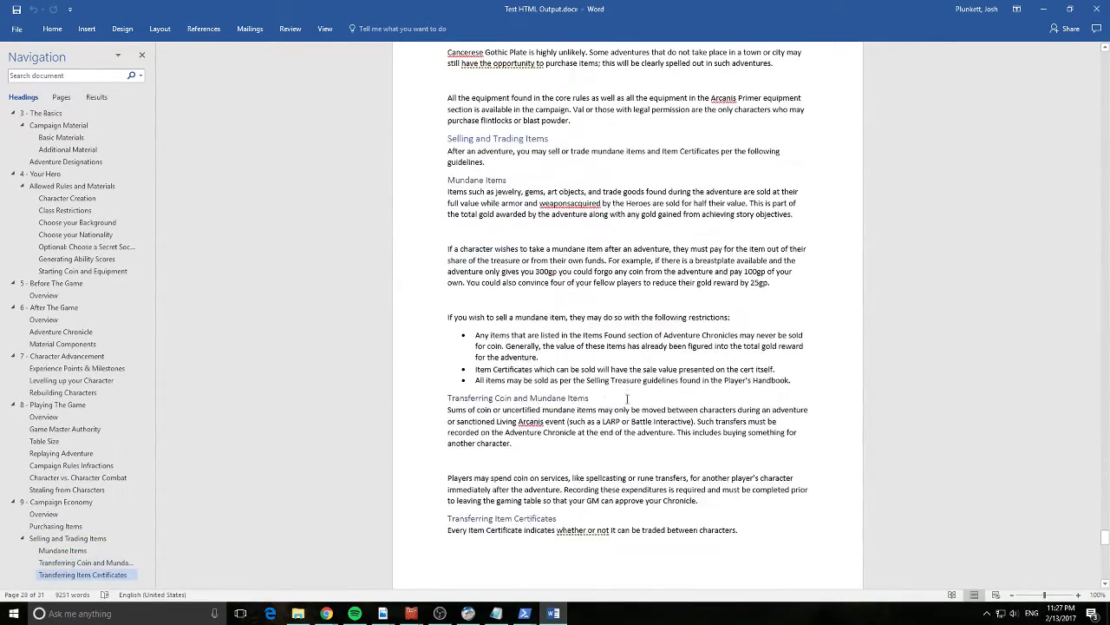
# - Check the run-together 'weaponsacquired' and the Paradigm Concepts banner in the Website section, then close Word
pyautogui.click(571, 203)
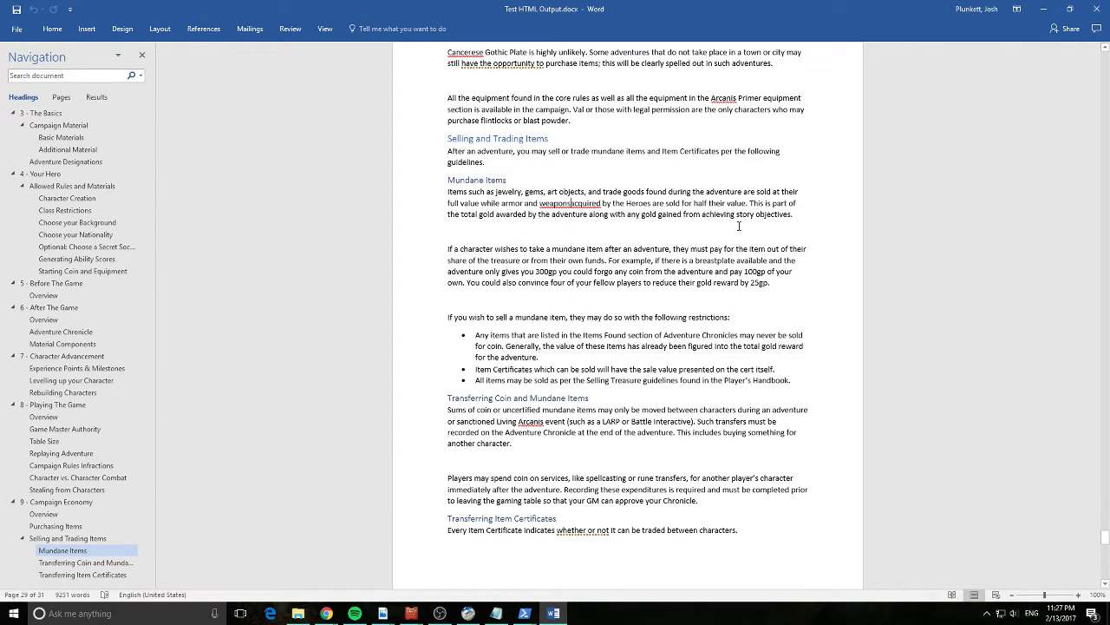
pyautogui.moveTo(793, 218); pyautogui.dragTo(448, 178)
pyautogui.scroll(-5, 776, 329)
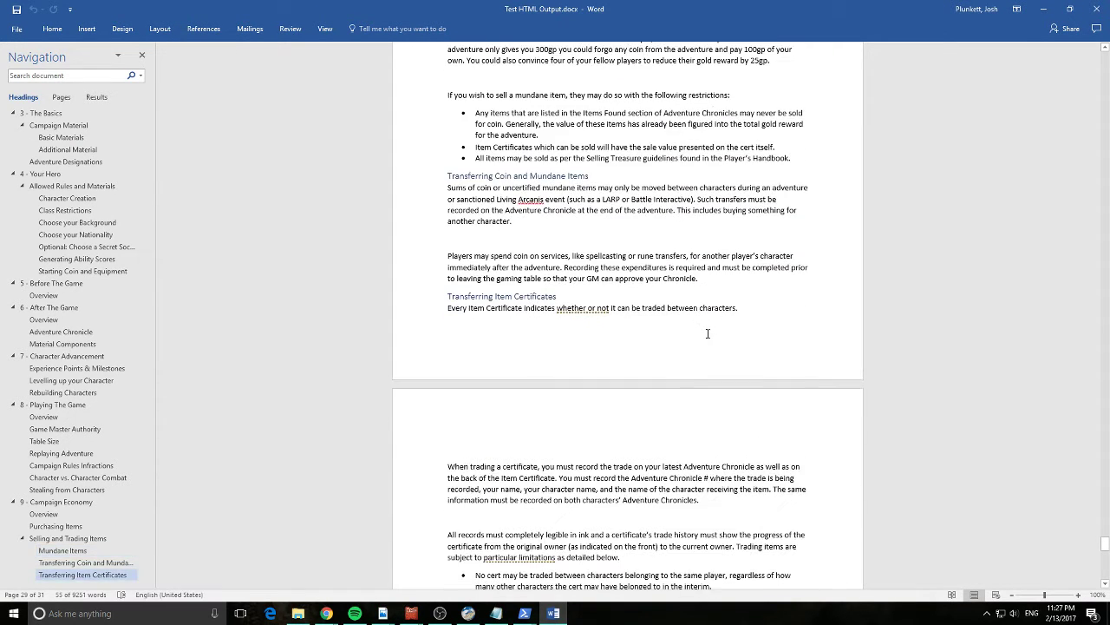
pyautogui.scroll(-9, 707, 338)
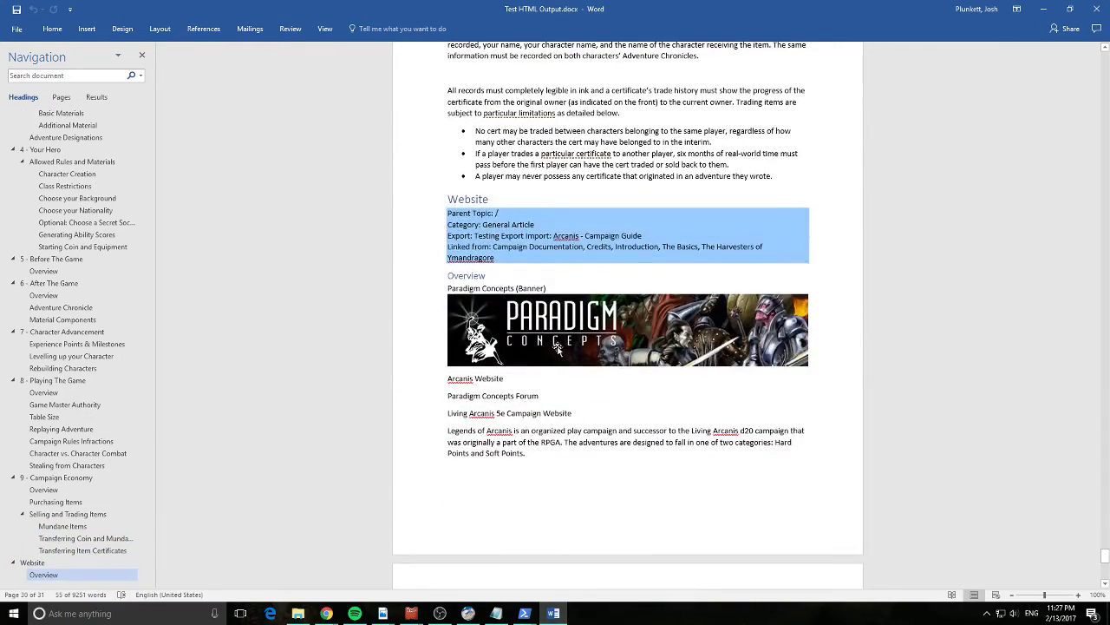
pyautogui.click(555, 325)
pyautogui.click(606, 370)
pyautogui.scroll(-10, 607, 370)
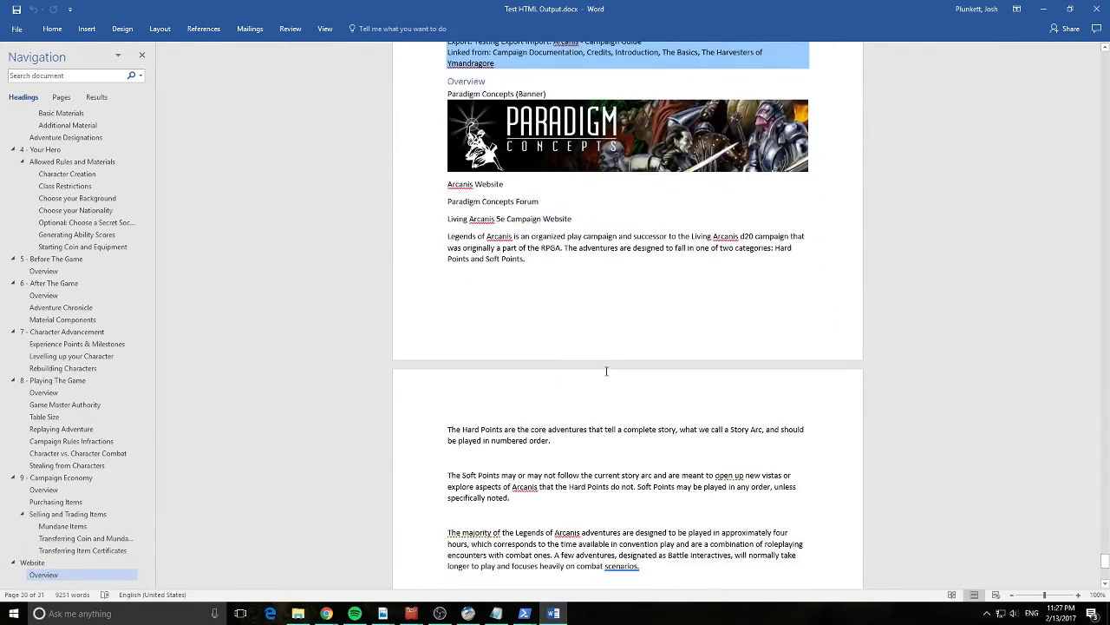
pyautogui.scroll(-4, 606, 370)
pyautogui.scroll(4, 606, 371)
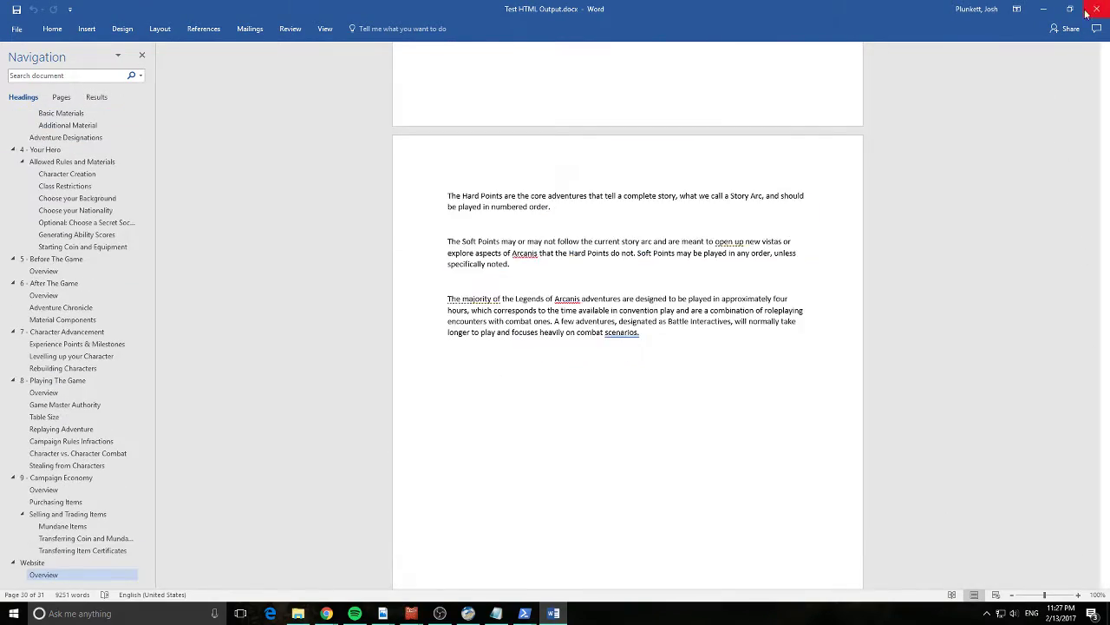
pyautogui.click(1087, 12)
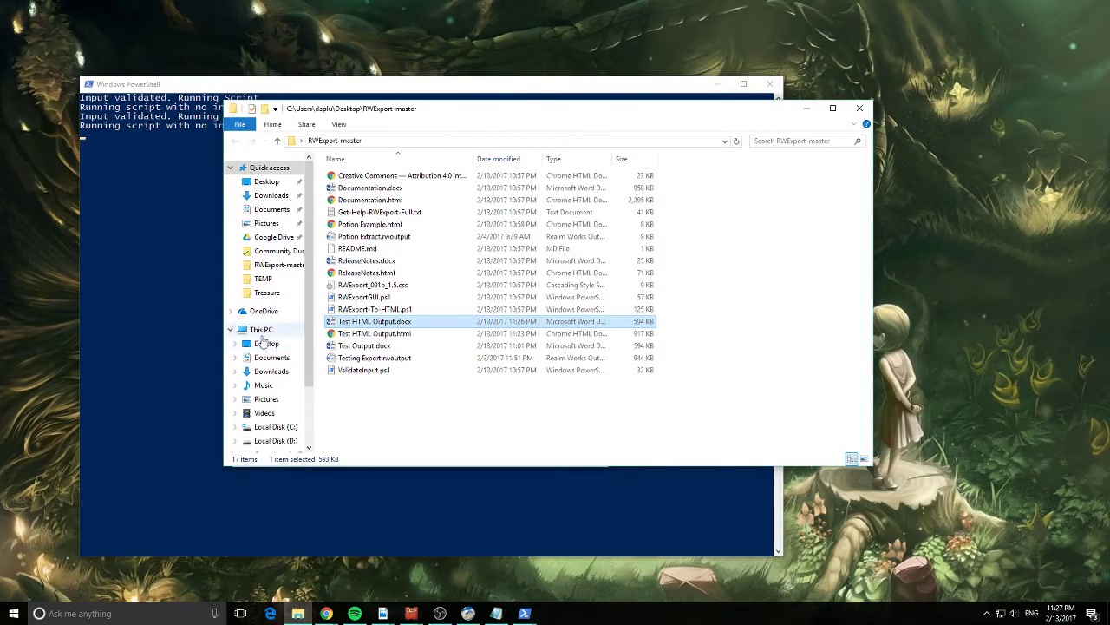
# - Minimize File Explorer to bring the RWExport-To-HTML converter window to the front
pyautogui.click(805, 110)
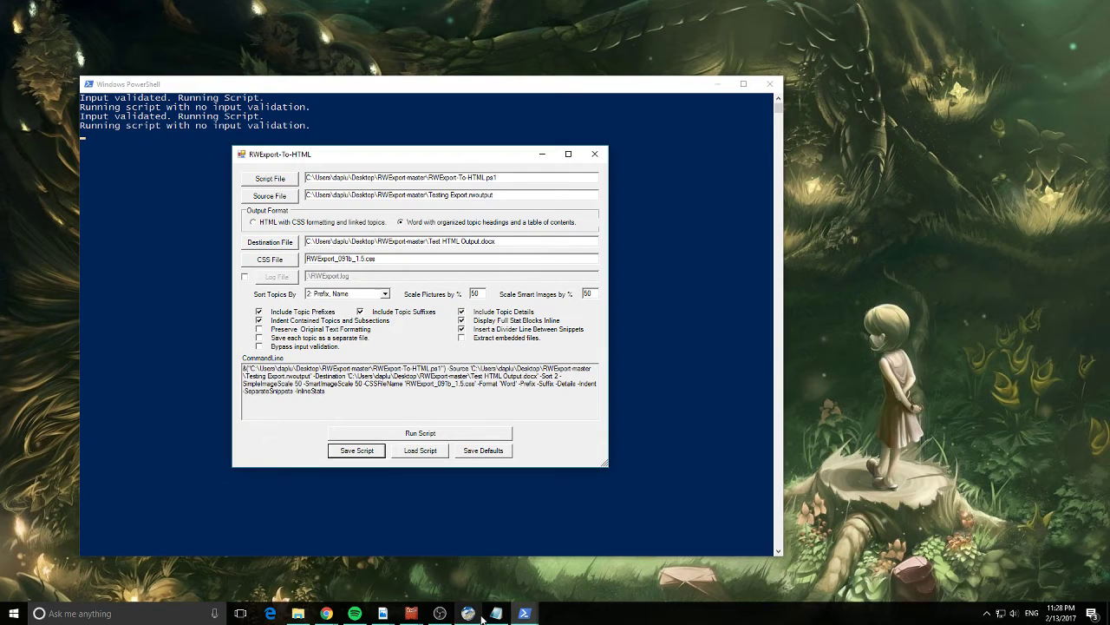
pyautogui.click(439, 613)
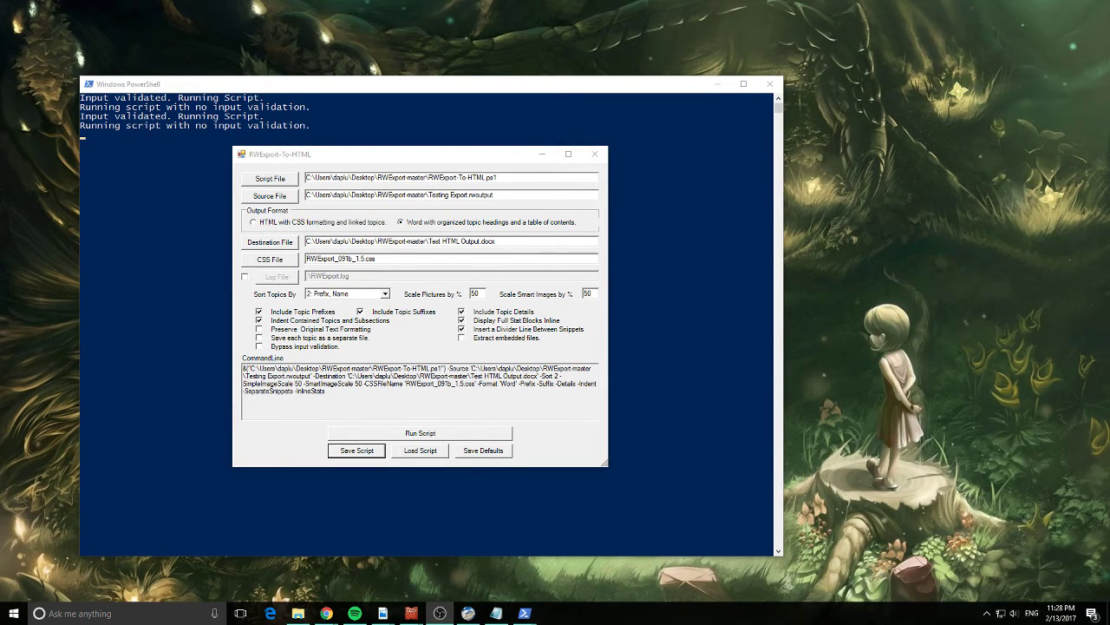